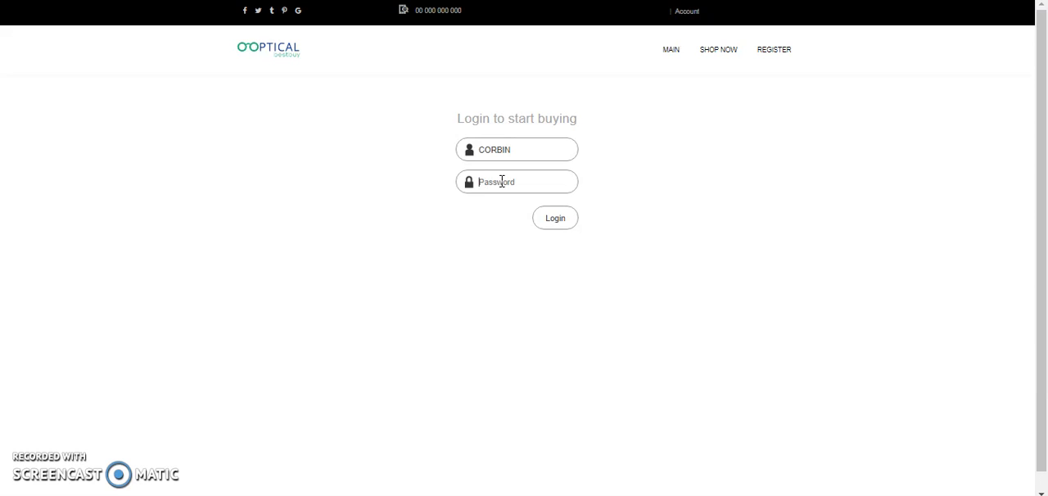
# Enter the account password in the login form and sign in to the shop account
pyautogui.write('***')
pyautogui.click(554, 218)
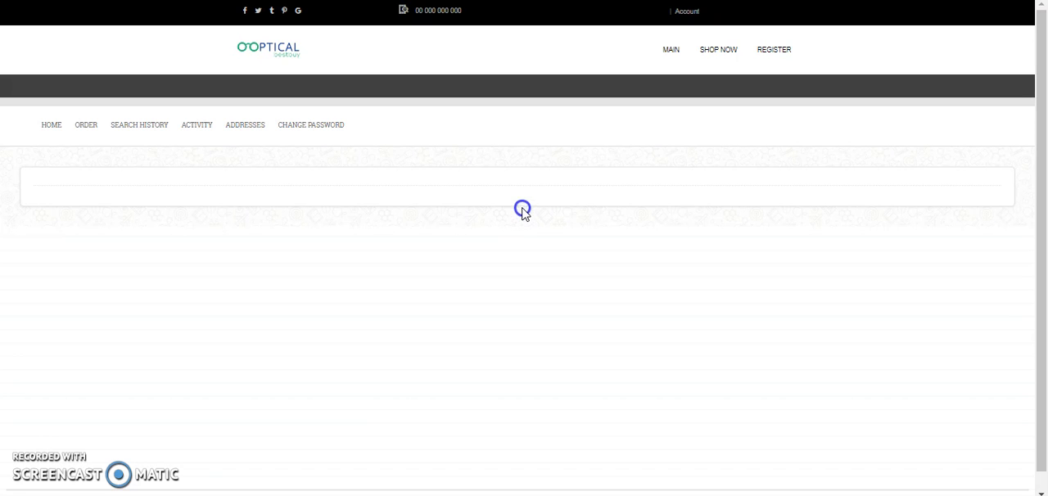
pyautogui.click(66, 292)
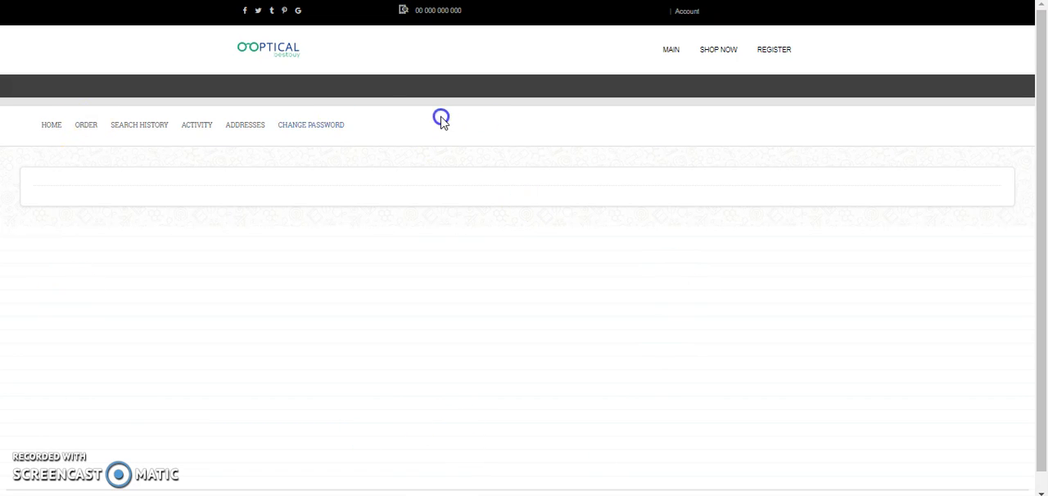
pyautogui.click(140, 306)
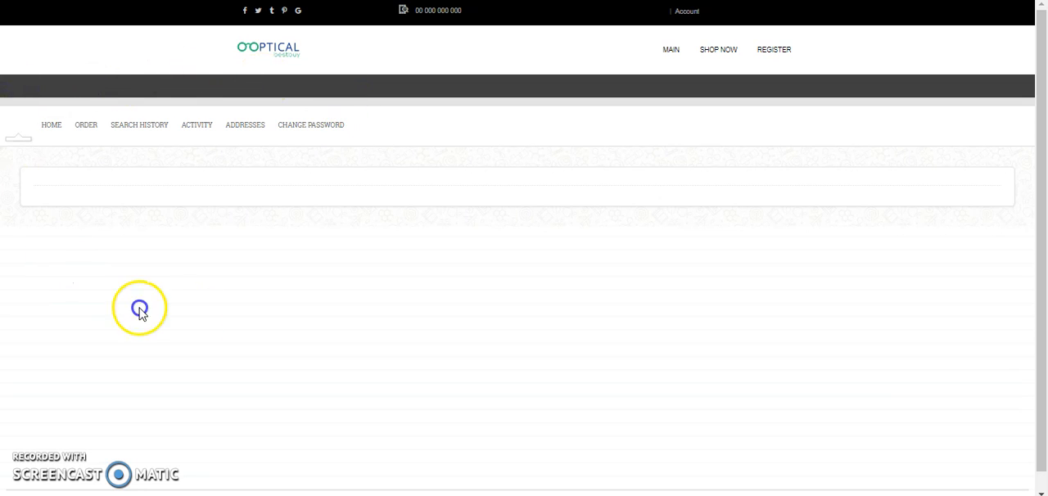
# Add a new New York address to the account's saved addresses
pyautogui.click(253, 125)
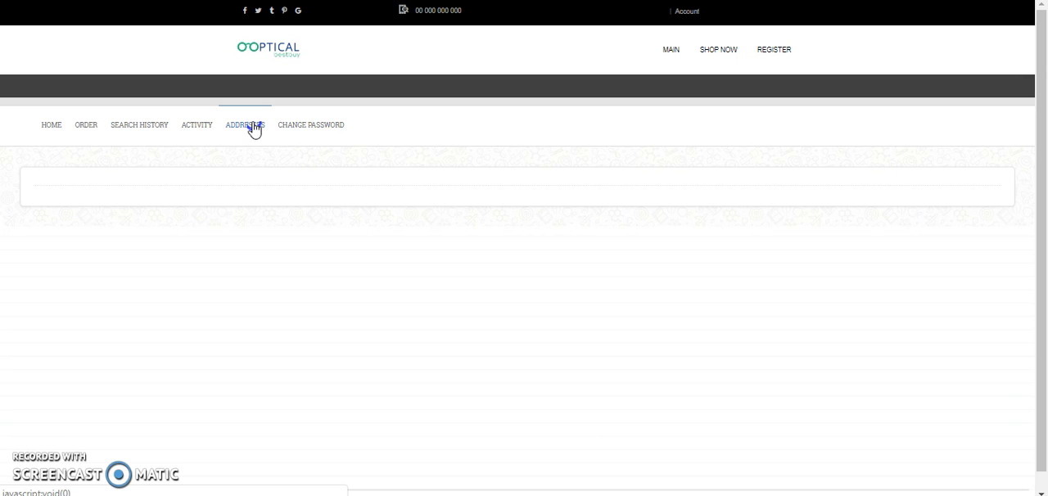
pyautogui.click(245, 127)
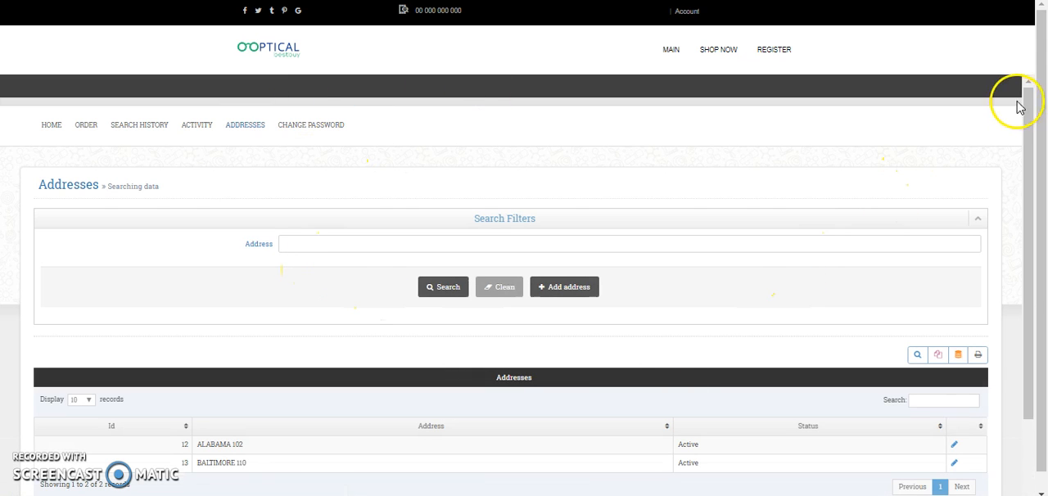
pyautogui.moveTo(1029, 175); pyautogui.dragTo(1038, 282)
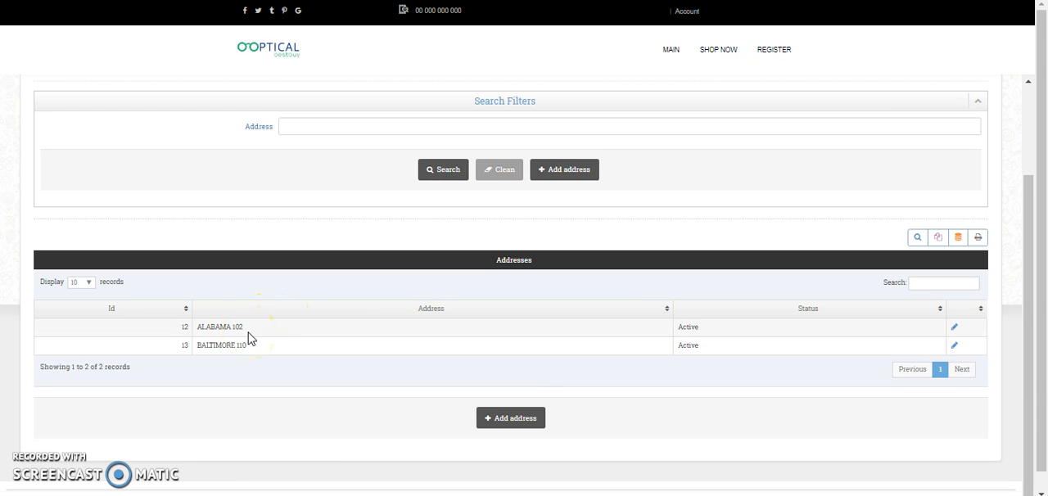
pyautogui.scroll(1, 250, 339)
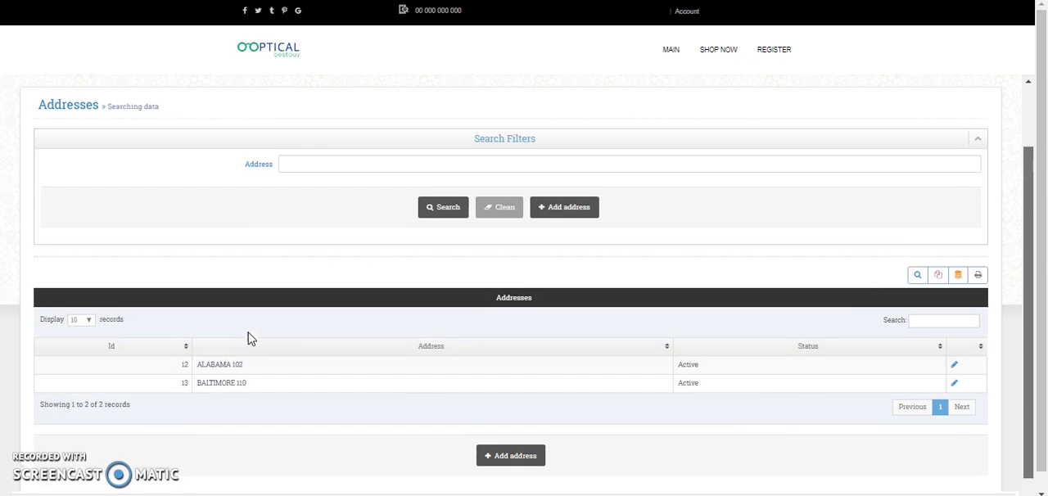
pyautogui.scroll(2, 250, 339)
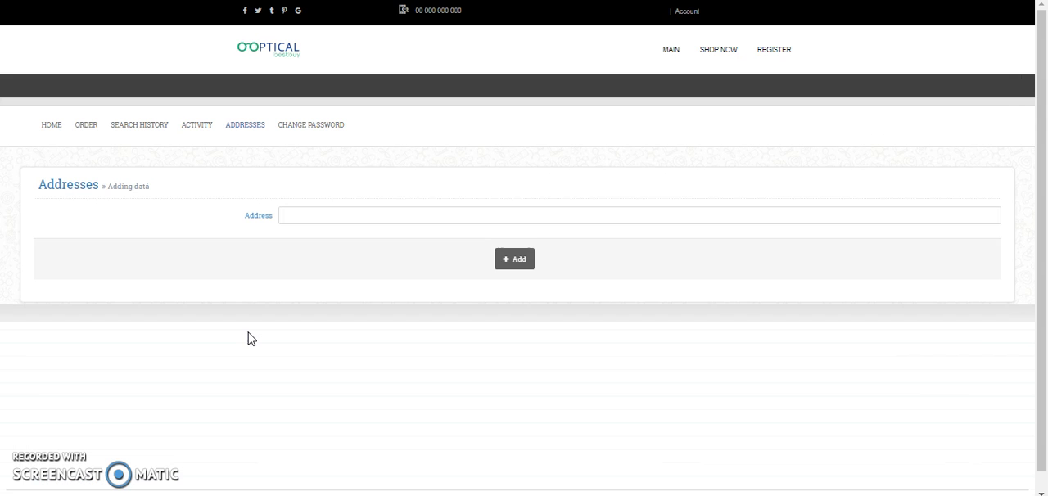
pyautogui.click(404, 216)
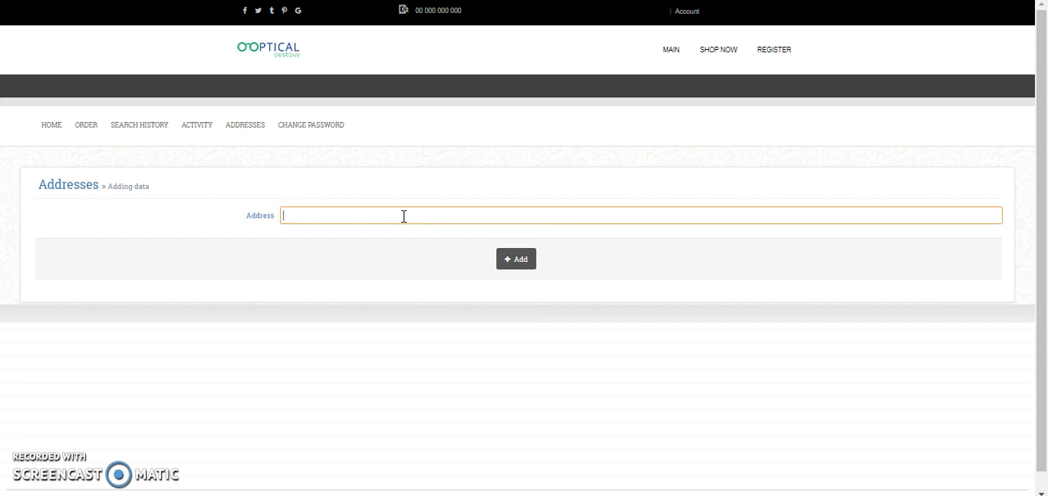
pyautogui.write('NEW YORK 200')
pyautogui.click(522, 264)
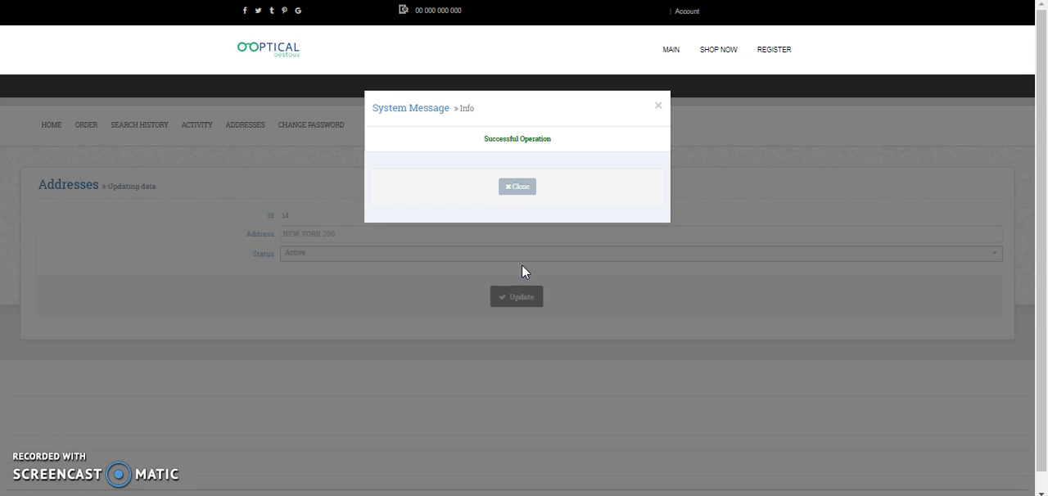
pyautogui.click(516, 187)
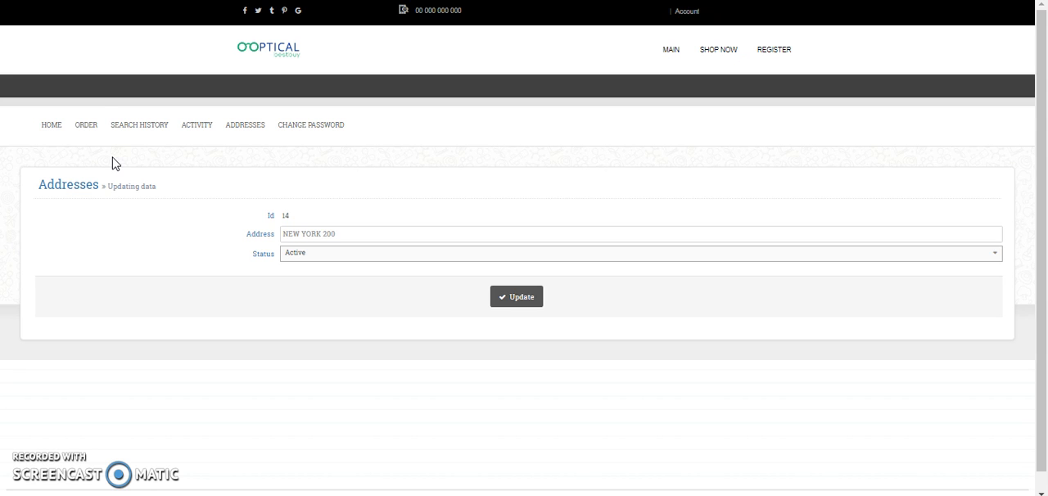
# Start a lens order and enter TEST PURCHASE ORDER as its reference
pyautogui.click(87, 130)
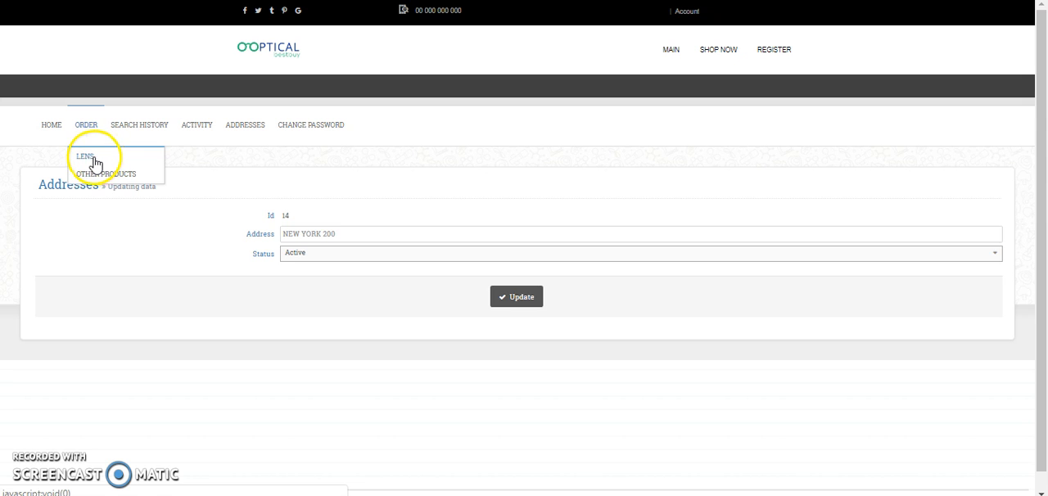
pyautogui.click(93, 159)
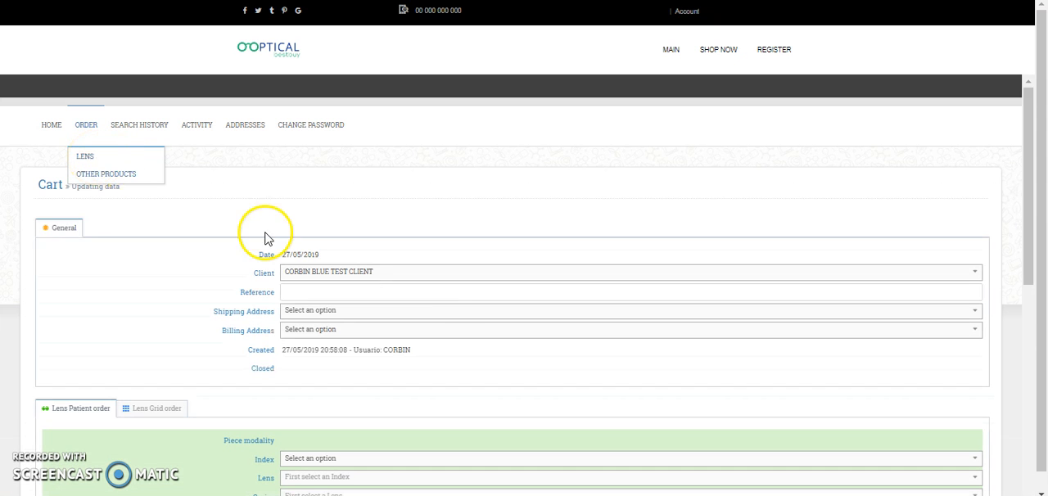
pyautogui.moveTo(1033, 128); pyautogui.dragTo(1035, 151)
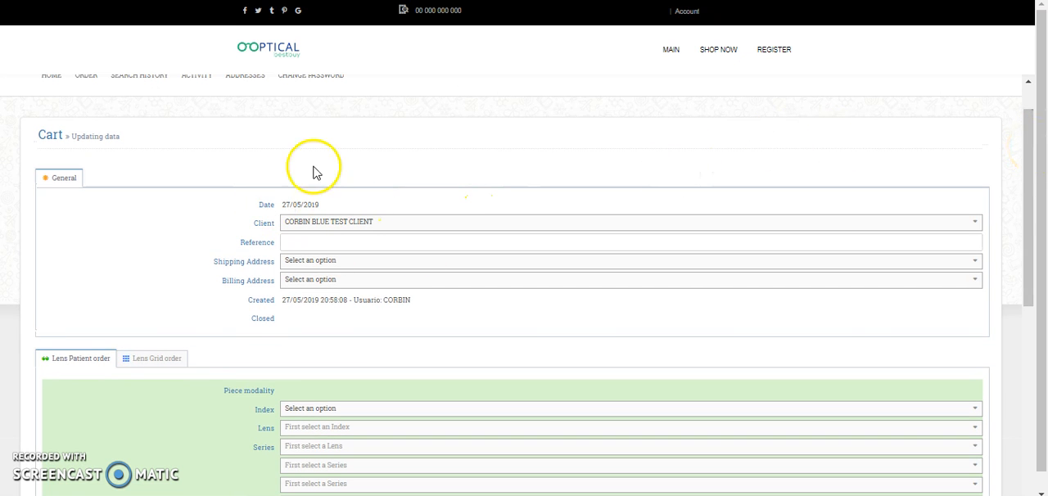
pyautogui.click(384, 244)
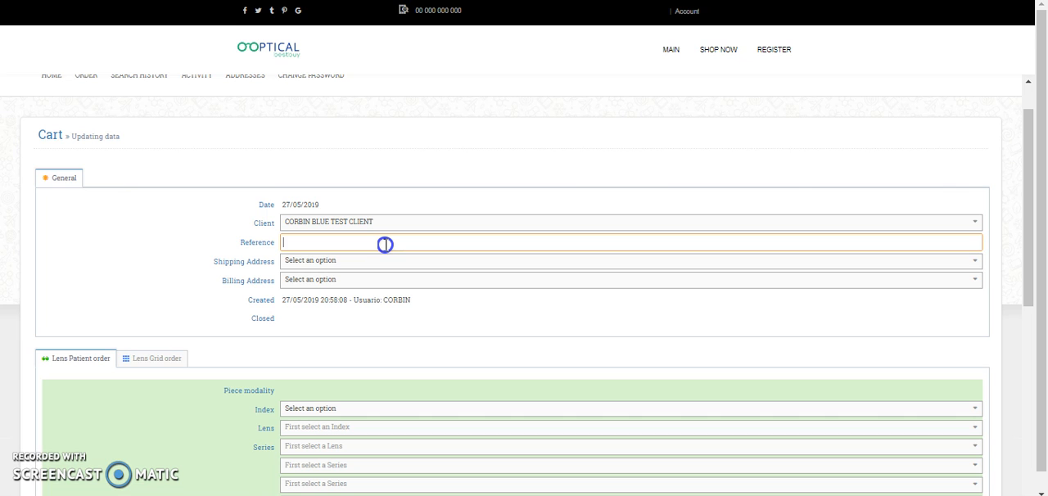
pyautogui.write('TEST PURCHASE ORDER')
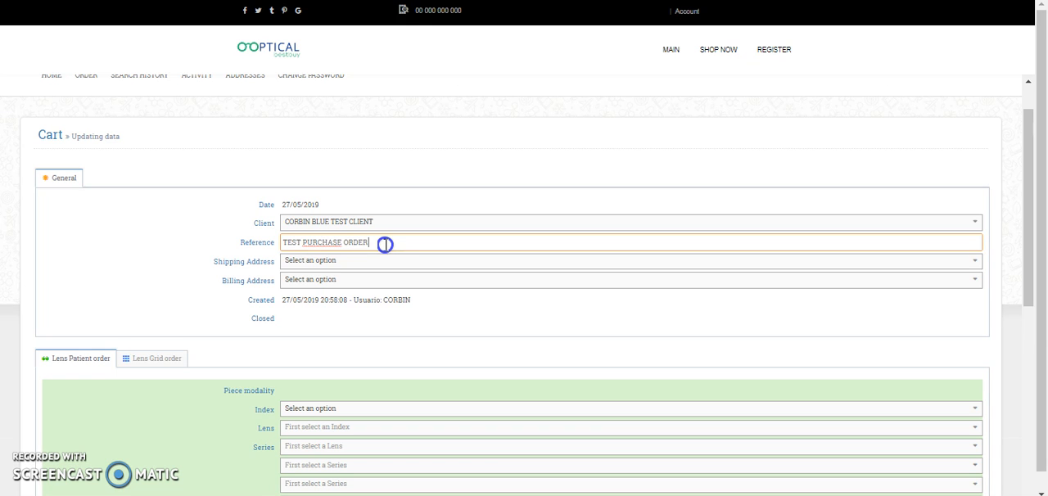
# Choose the New York address for shipping and the Alabama address for billing on the order
pyautogui.click(424, 262)
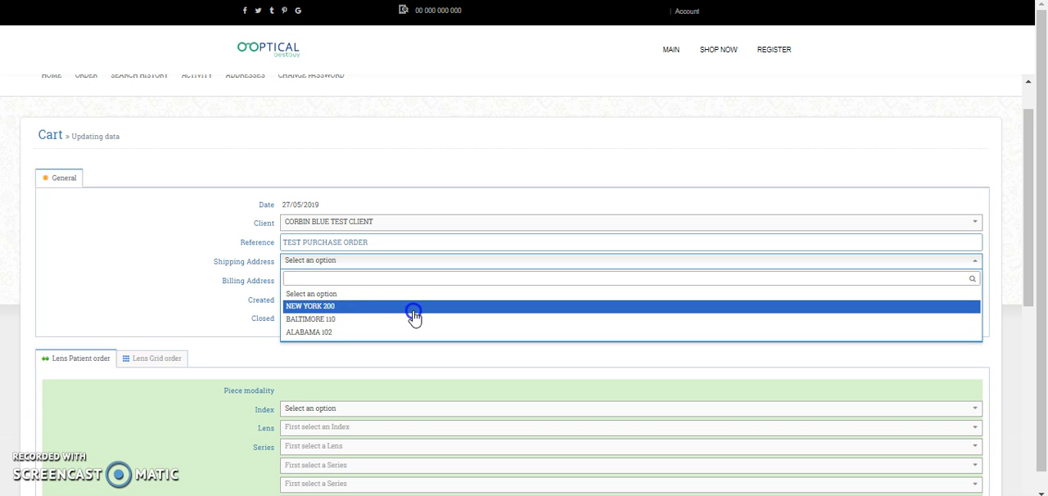
pyautogui.click(412, 309)
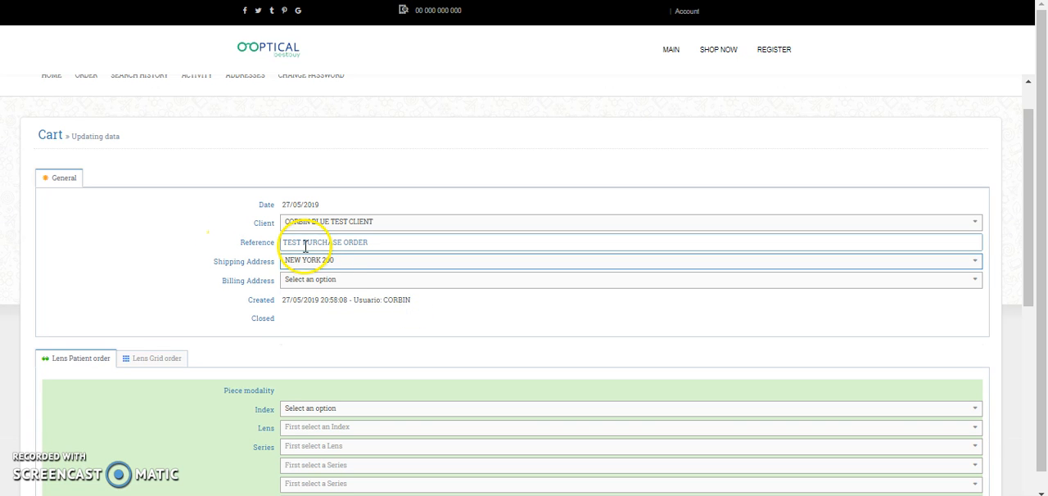
pyautogui.click(331, 286)
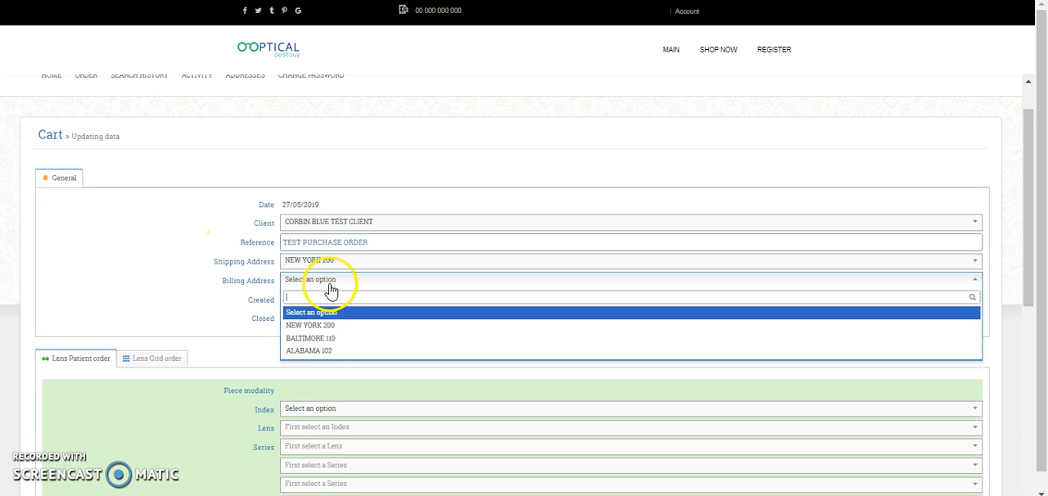
pyautogui.click(320, 356)
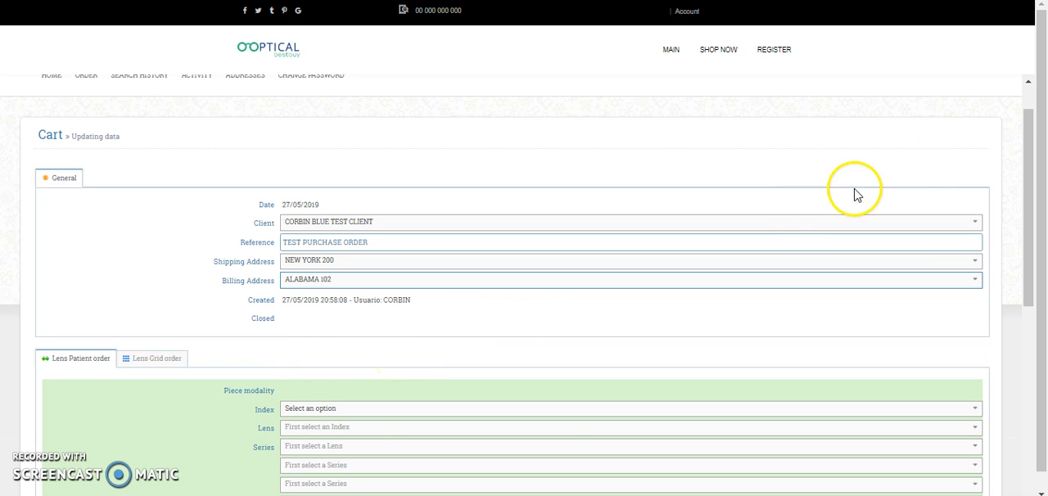
# Select index 1.59 and the lens 22 - 1.59 PC BLUE FREE in the lens patient order
pyautogui.click(1030, 166)
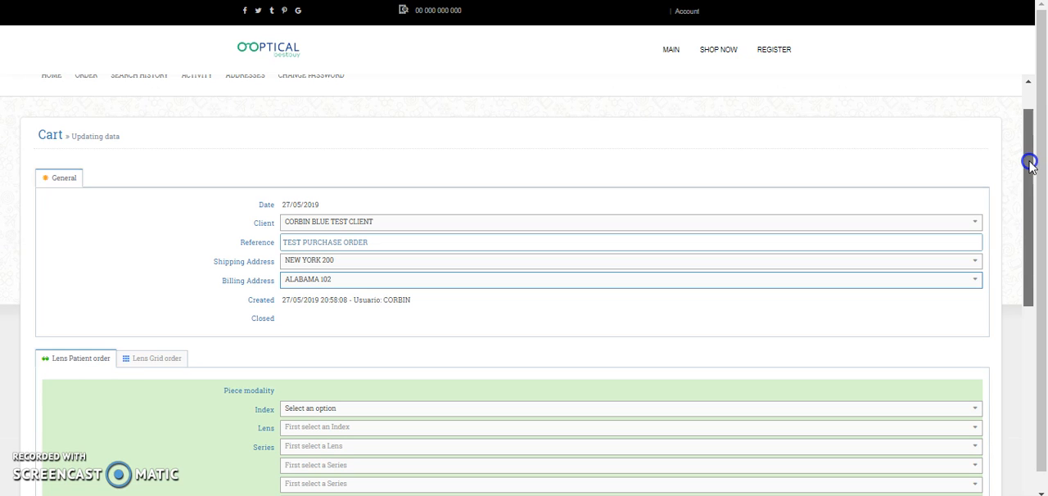
pyautogui.moveTo(1030, 166); pyautogui.dragTo(1024, 254)
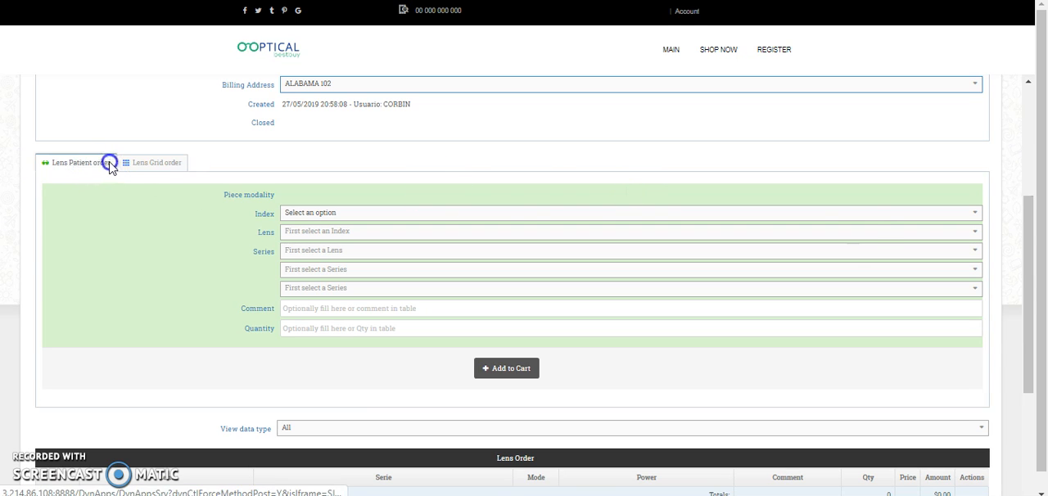
pyautogui.click(379, 215)
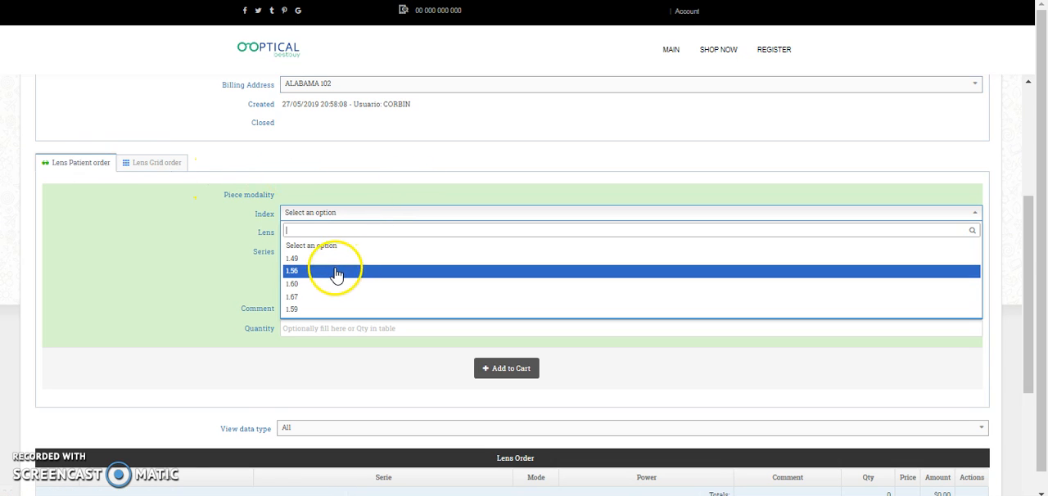
pyautogui.press('Down')
pyautogui.press('Down')
pyautogui.press('Down')
pyautogui.press('Return')
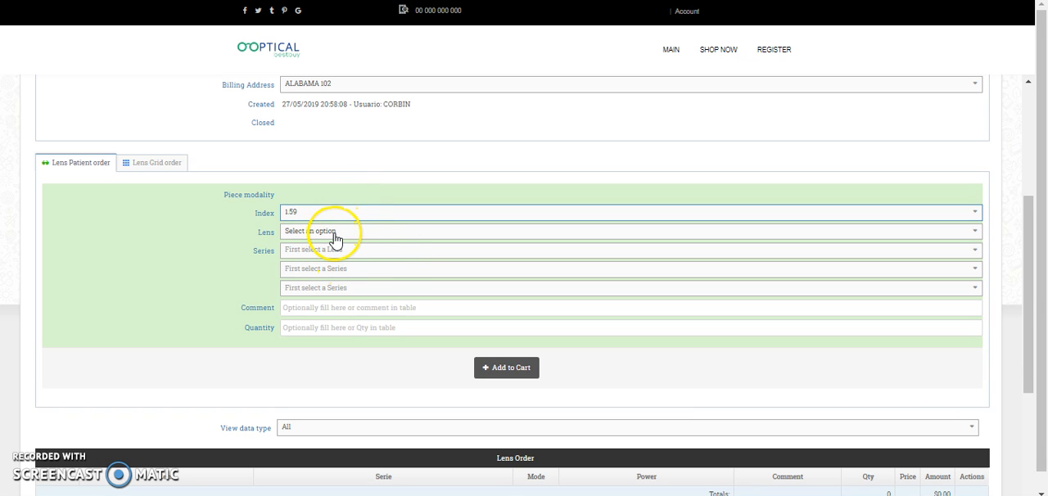
pyautogui.click(334, 235)
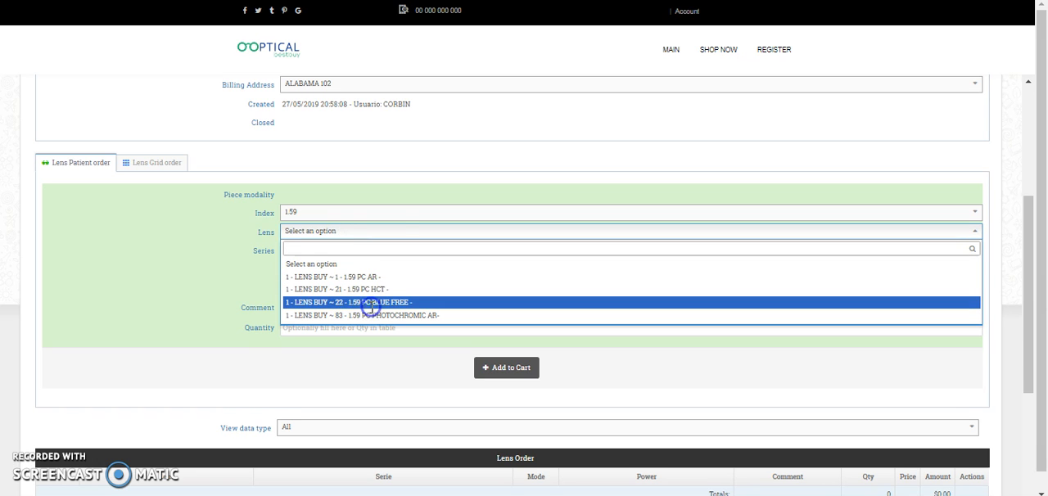
pyautogui.click(370, 304)
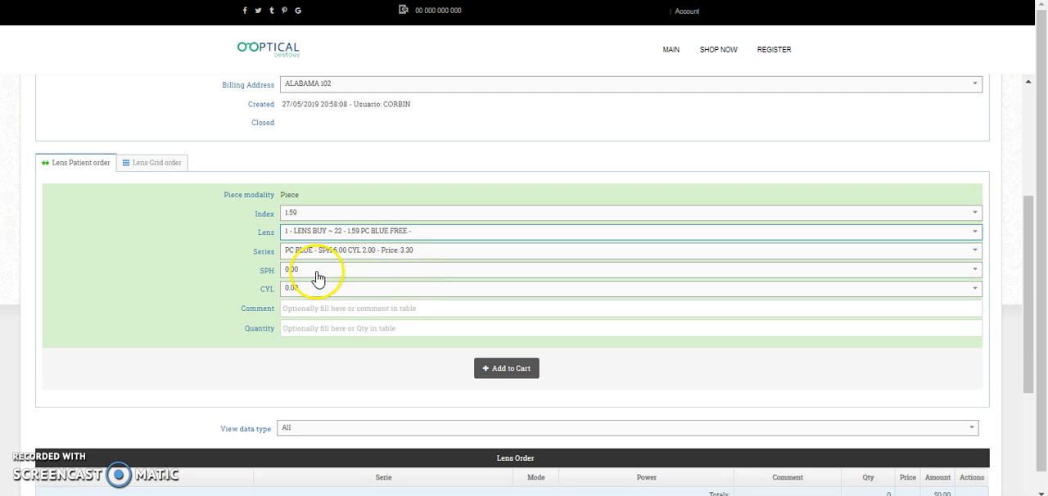
# Select the series PC BLUE - SPH 6.00 CYL 3.00 and set the power to SPH 0.00 and CYL 2.50
pyautogui.click(456, 252)
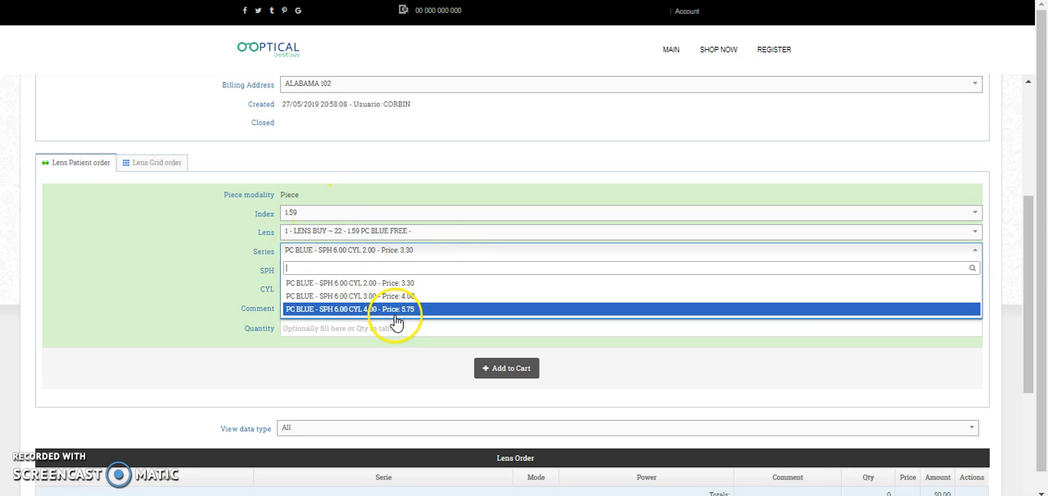
pyautogui.click(382, 296)
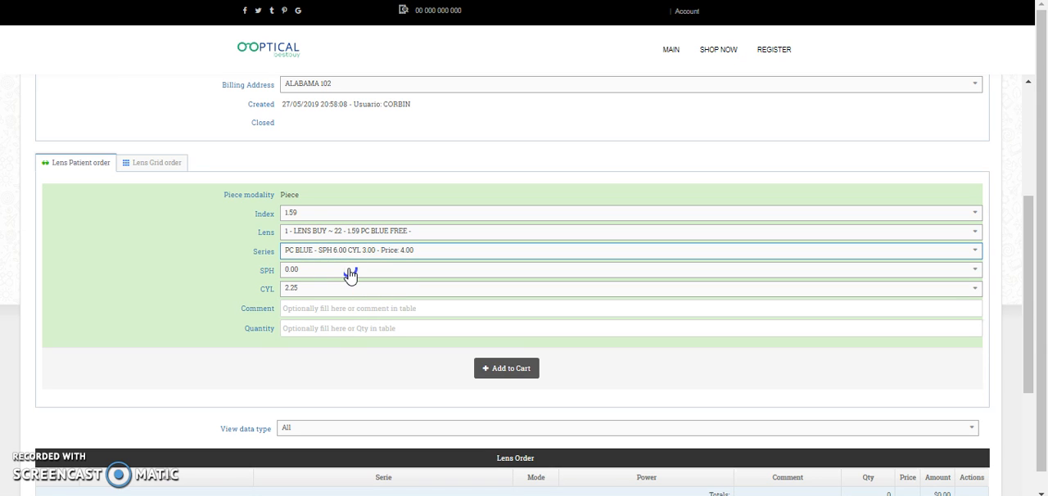
pyautogui.click(350, 273)
pyautogui.press('Down')
pyautogui.press('Down')
pyautogui.press('Down')
pyautogui.press('Down')
pyautogui.press('Down')
pyautogui.press('Down')
pyautogui.press('Up')
pyautogui.press('Up')
pyautogui.press('Up')
pyautogui.press('Up')
pyautogui.press('Up')
pyautogui.press('Up')
pyautogui.click(350, 273)
pyautogui.press('Down')
pyautogui.press('Return')
pyautogui.press('Tab')
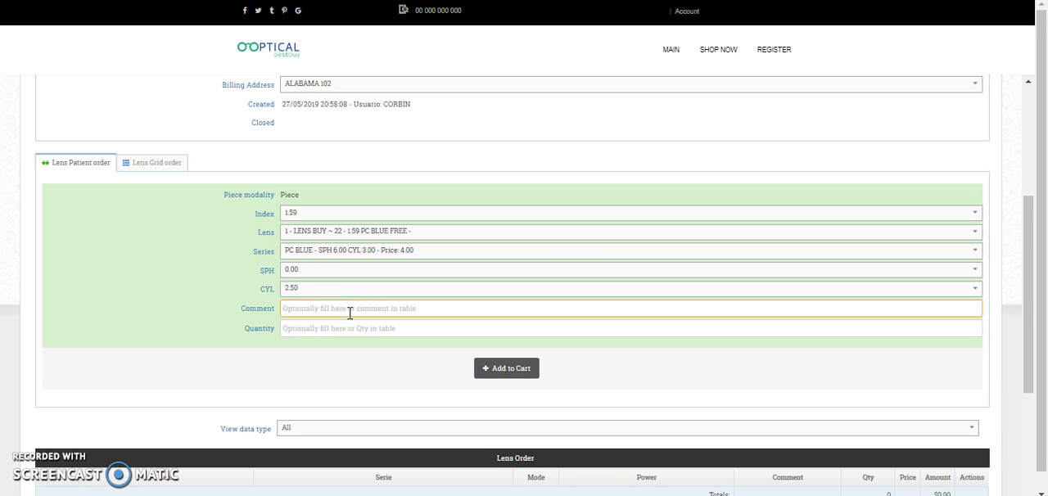
# Enter the comment ALABAMA and a quantity of 90000 for the lens, and try to add it to the cart
pyautogui.write('ALABAMA')
pyautogui.press('Tab')
pyautogui.press('Tab')
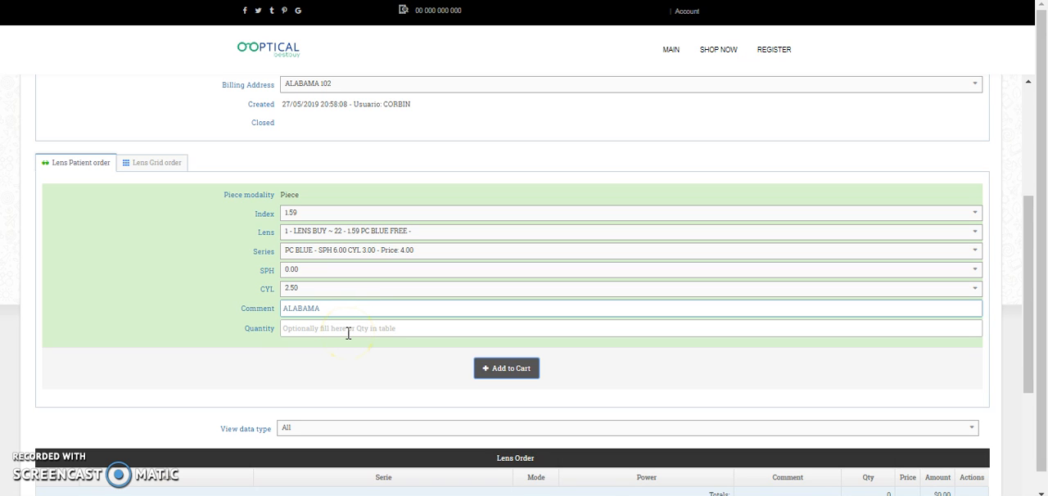
pyautogui.click(348, 333)
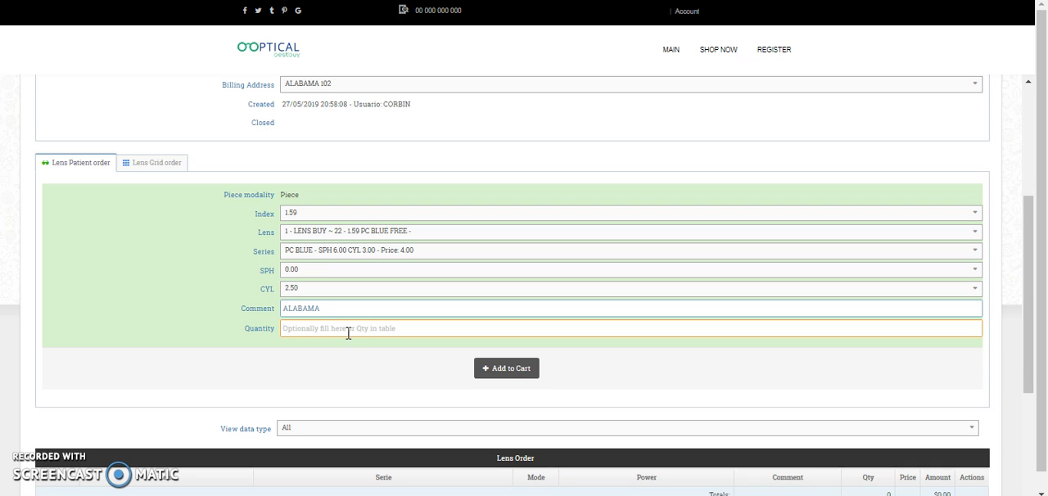
pyautogui.write('9000')
pyautogui.press('BackSpace')
pyautogui.press('BackSpace')
pyautogui.press('BackSpace')
pyautogui.write('0000')
pyautogui.click(505, 374)
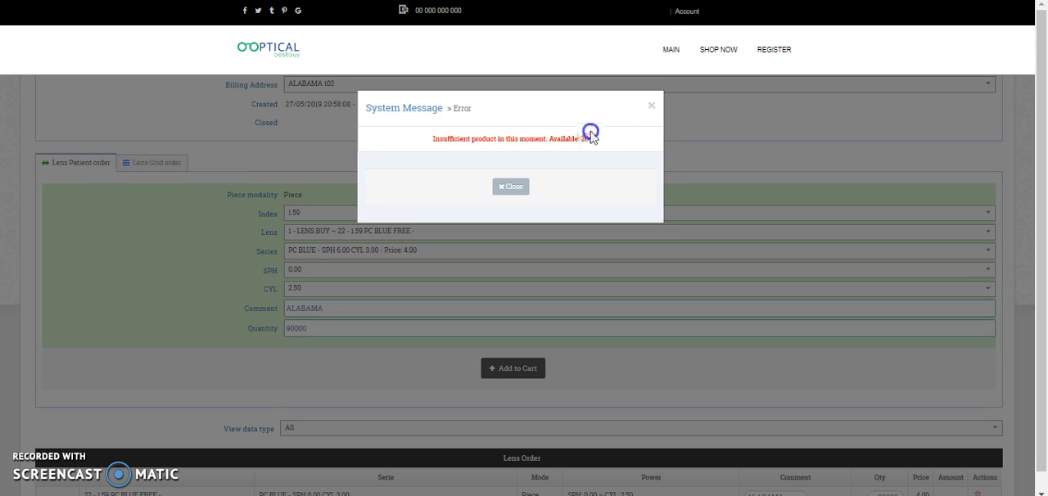
pyautogui.click(650, 109)
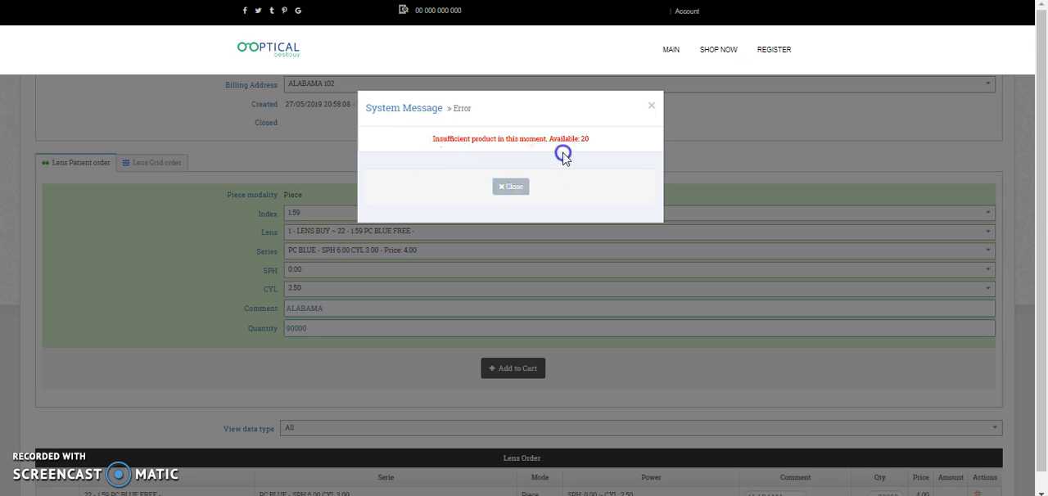
pyautogui.click(654, 106)
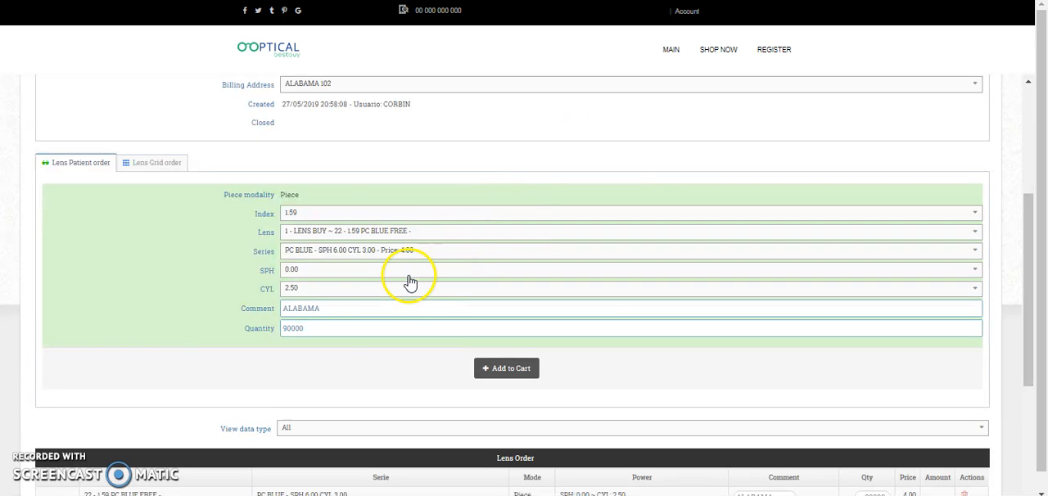
# Set the lens quantity to 2 and try to add the lens to the cart again
pyautogui.moveTo(321, 329); pyautogui.dragTo(284, 331)
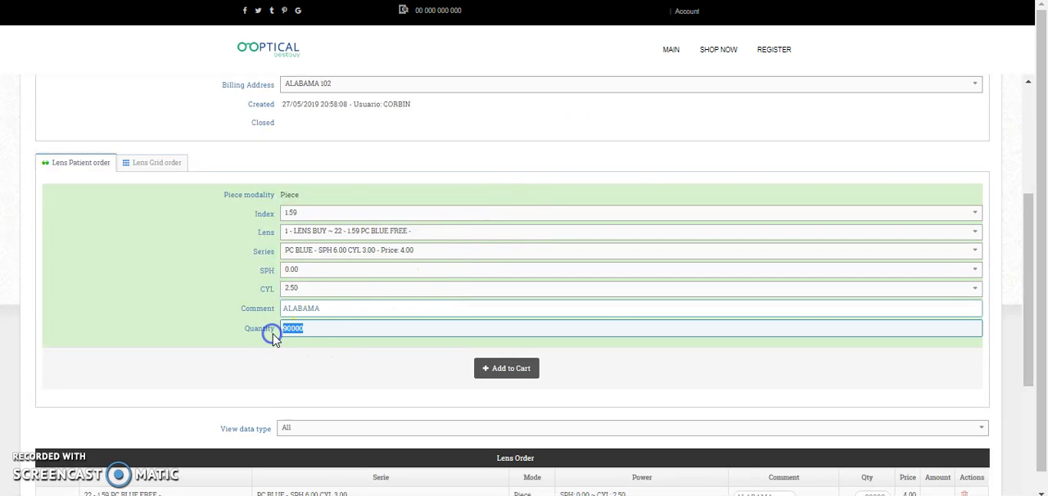
pyautogui.write('2')
pyautogui.click(507, 369)
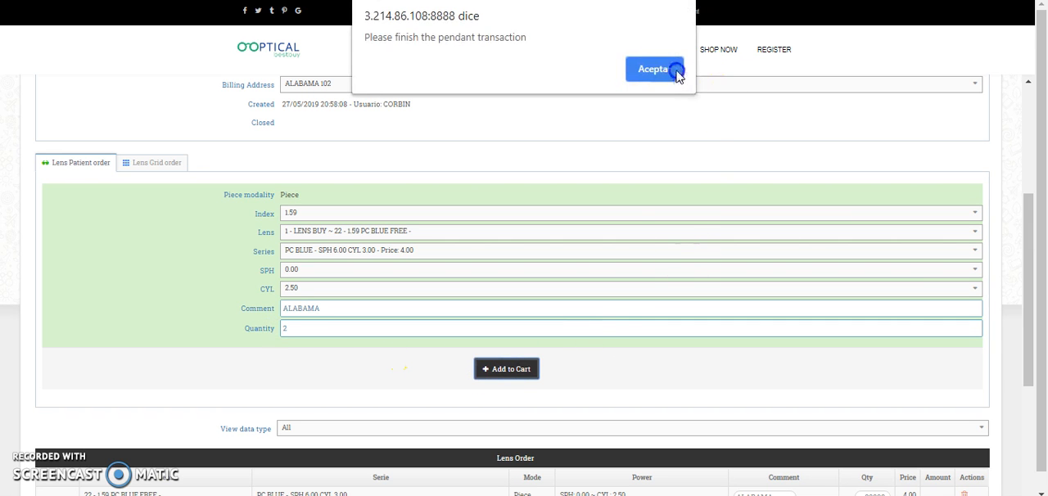
# Dismiss the pending-transaction message and set the quantity of the PC BLUE FREE row in the Lens Order table to 2
pyautogui.click(673, 70)
pyautogui.moveTo(1021, 224); pyautogui.dragTo(1024, 290)
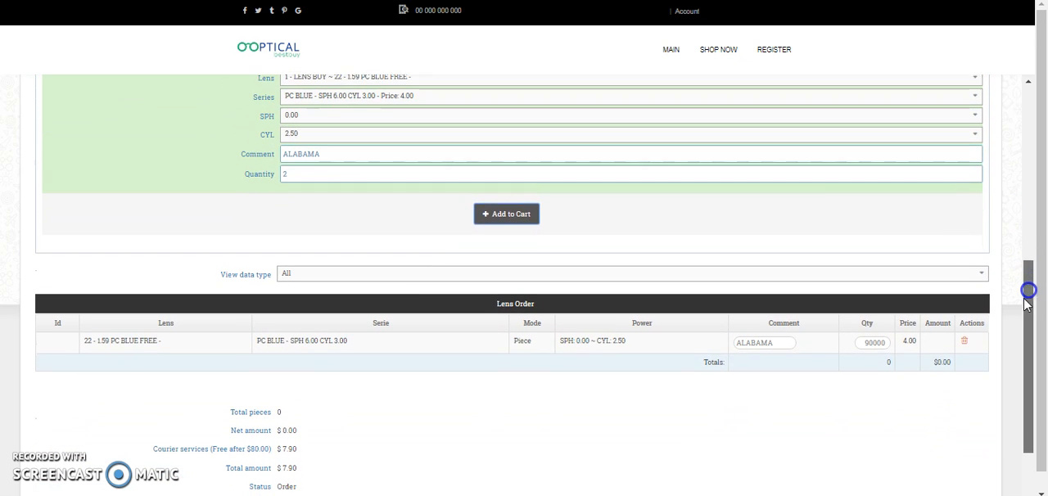
pyautogui.moveTo(887, 340); pyautogui.dragTo(859, 345)
pyautogui.press('BackSpace')
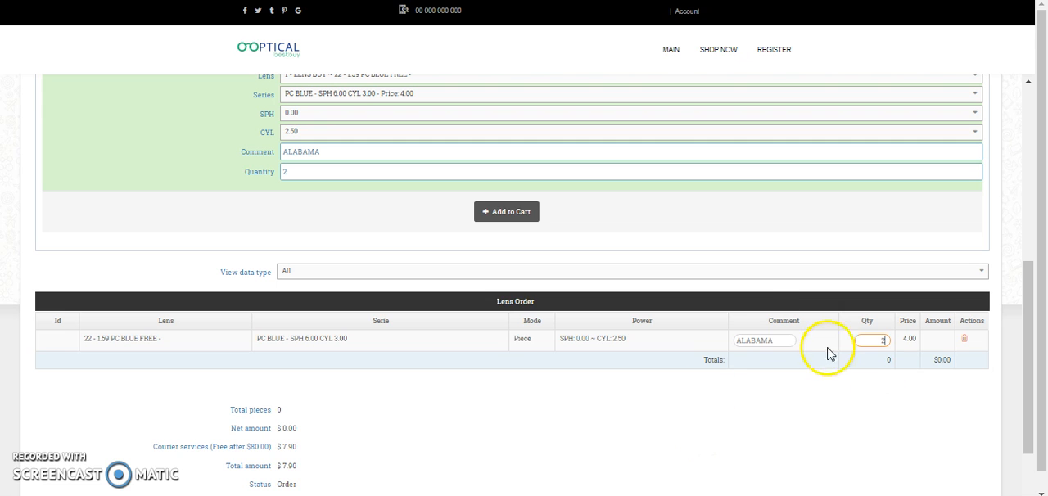
pyautogui.click(753, 453)
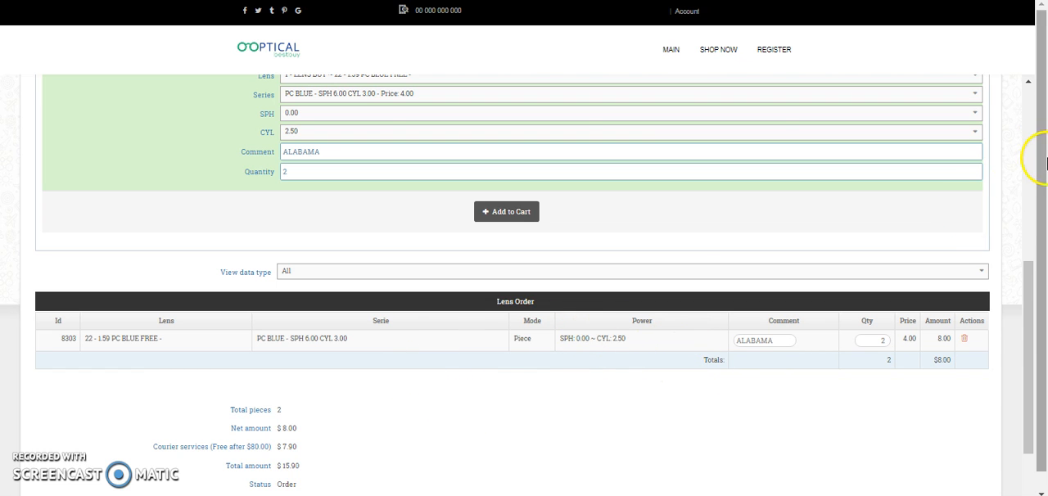
# Switch to the Lens Grid order and select index 1.60 with the lens 24 - 1.60 BLUE FREE SHAR-
pyautogui.click(1025, 362)
pyautogui.moveTo(1025, 361); pyautogui.dragTo(1044, 336)
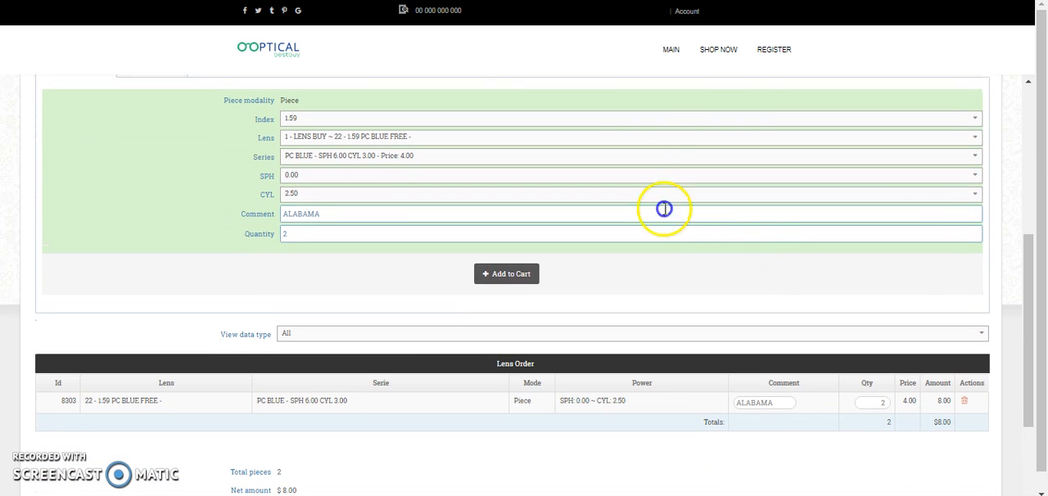
pyautogui.moveTo(1021, 297); pyautogui.dragTo(1042, 211)
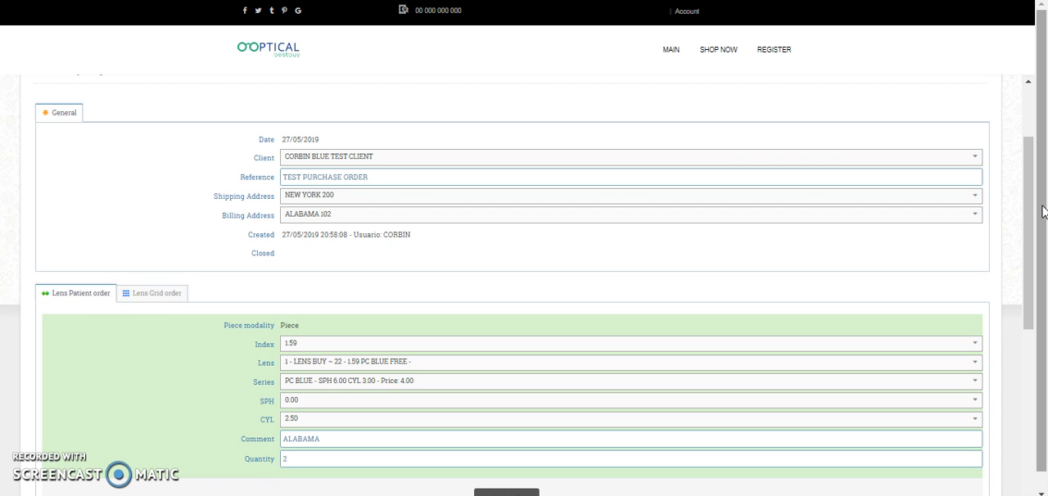
pyautogui.moveTo(1028, 162); pyautogui.dragTo(185, 208)
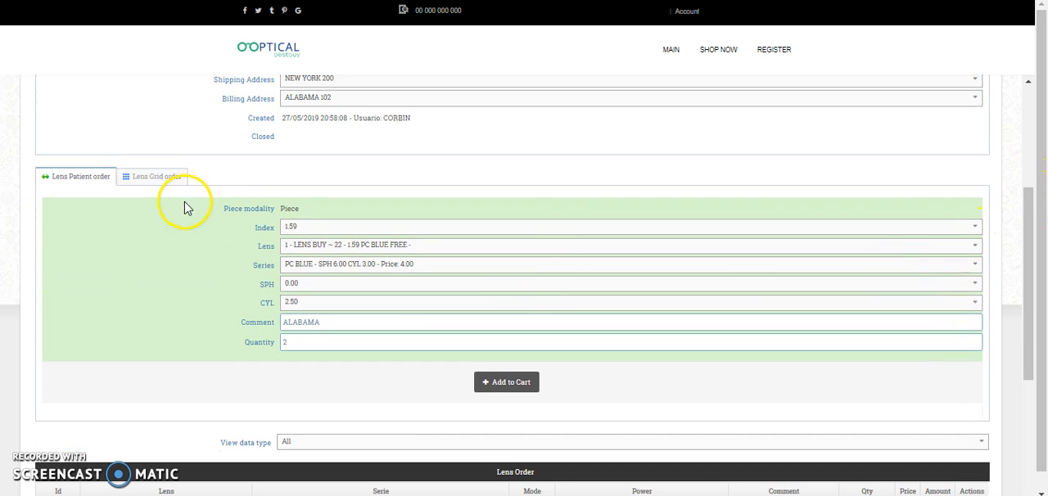
pyautogui.click(162, 181)
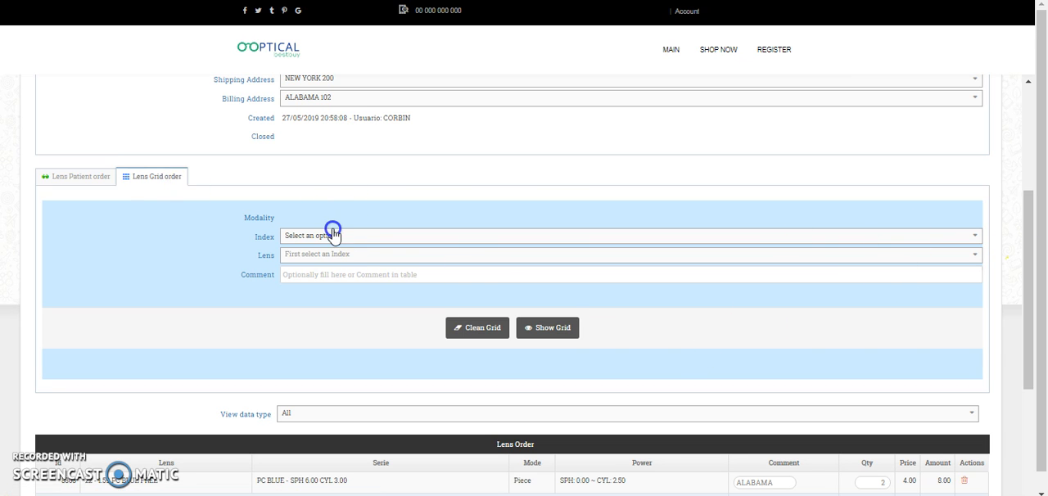
pyautogui.click(368, 236)
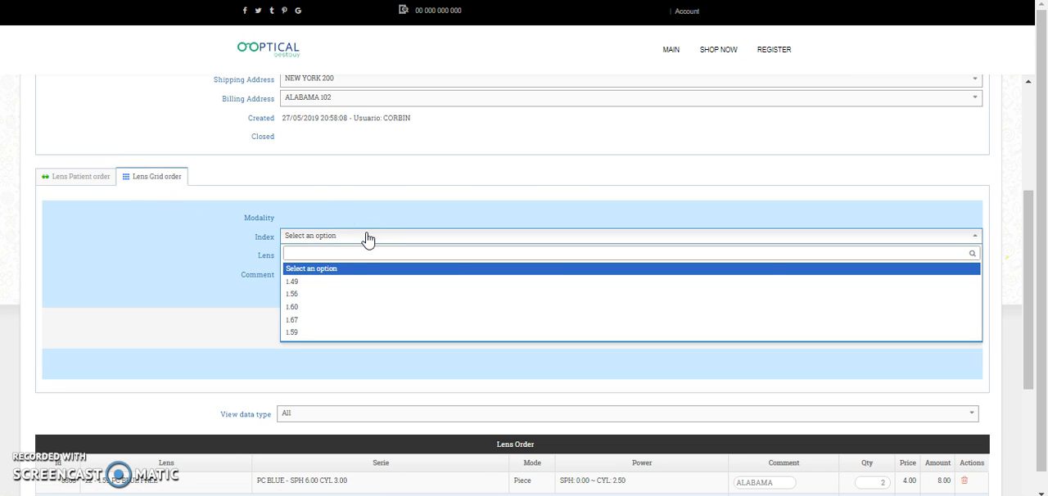
pyautogui.click(291, 307)
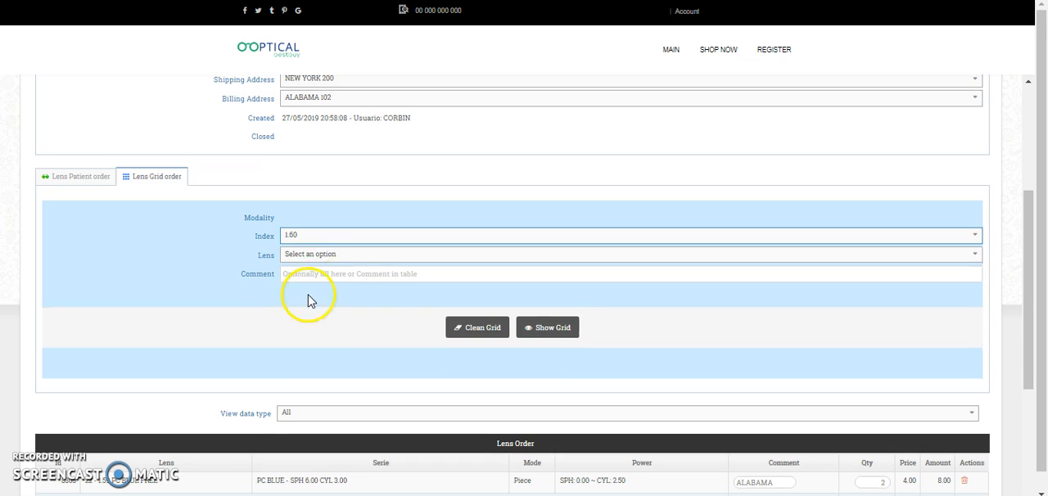
pyautogui.click(380, 255)
pyautogui.click(395, 298)
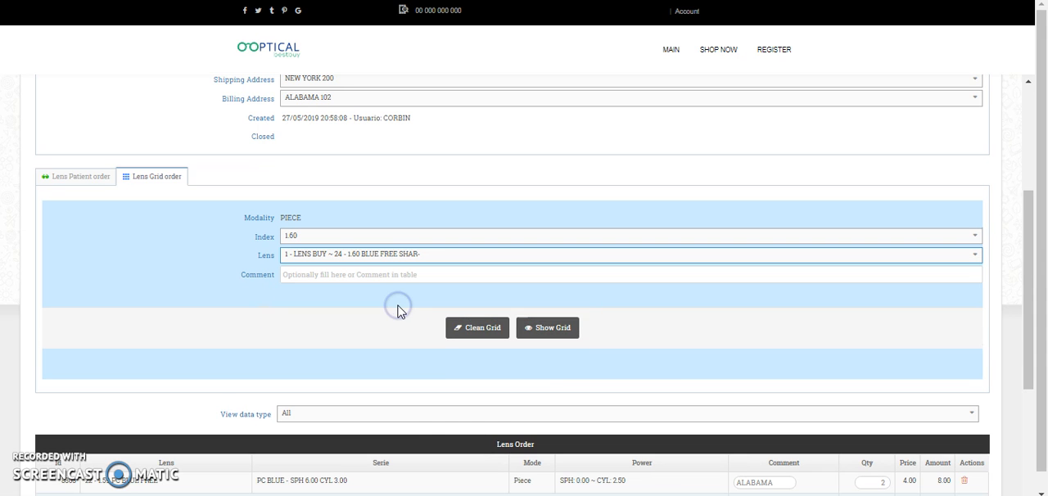
# Enter the comment ALABAMA for the grid order
pyautogui.click(402, 275)
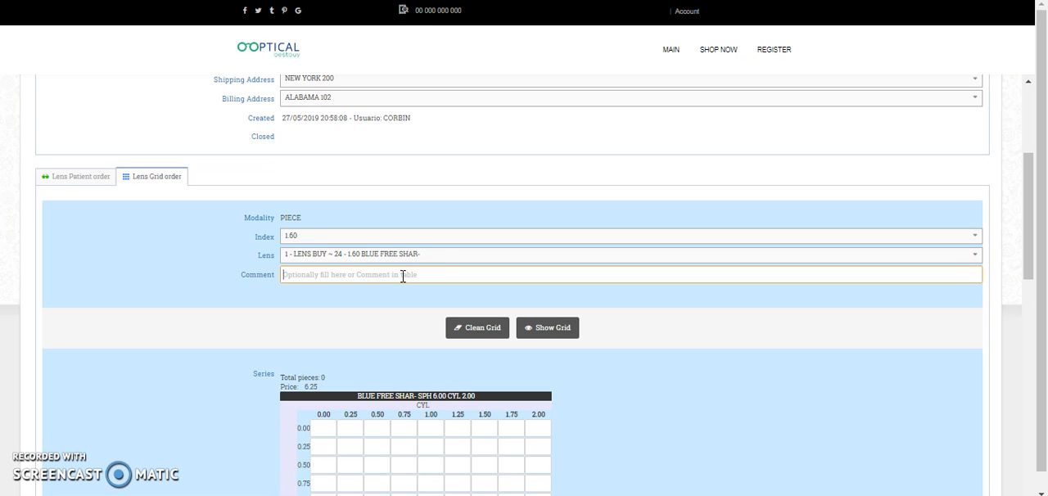
pyautogui.write('al')
pyautogui.press('BackSpace')
pyautogui.write('ALABAMA')
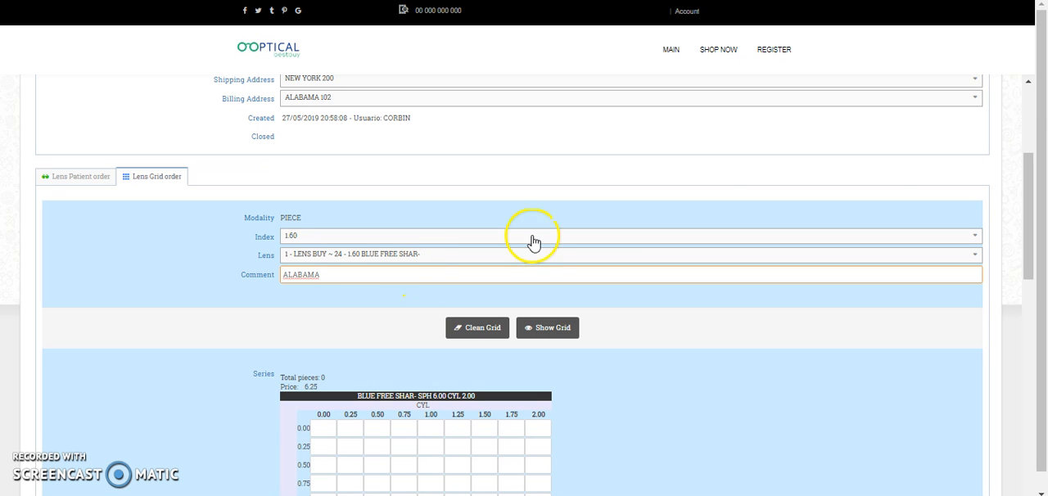
# In the SPH 0.00 row, enter quantities 3, 3, 5 and 7 for CYL 0.00 to 0.75, and 8 for both CYL 1.25 and 1.50
pyautogui.moveTo(1027, 205); pyautogui.dragTo(1037, 228)
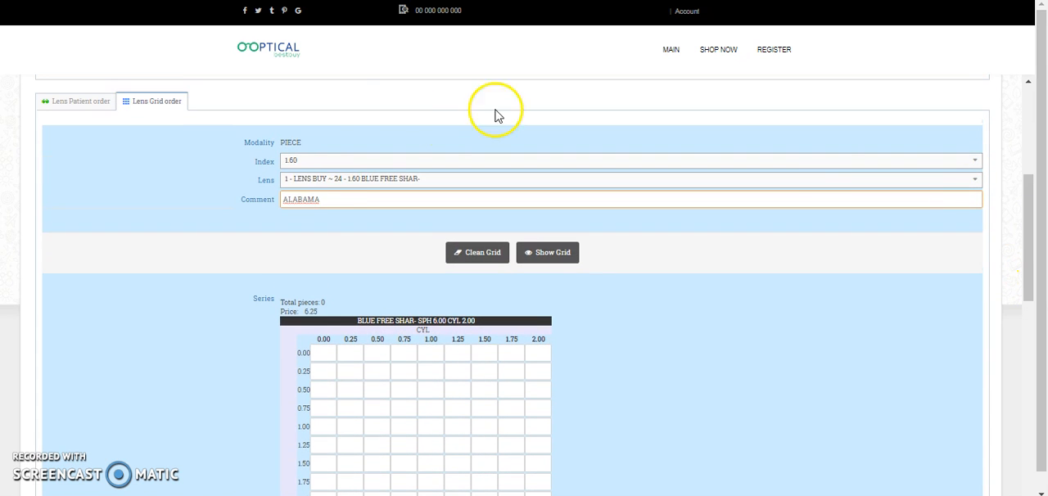
pyautogui.moveTo(1029, 180); pyautogui.dragTo(1024, 244)
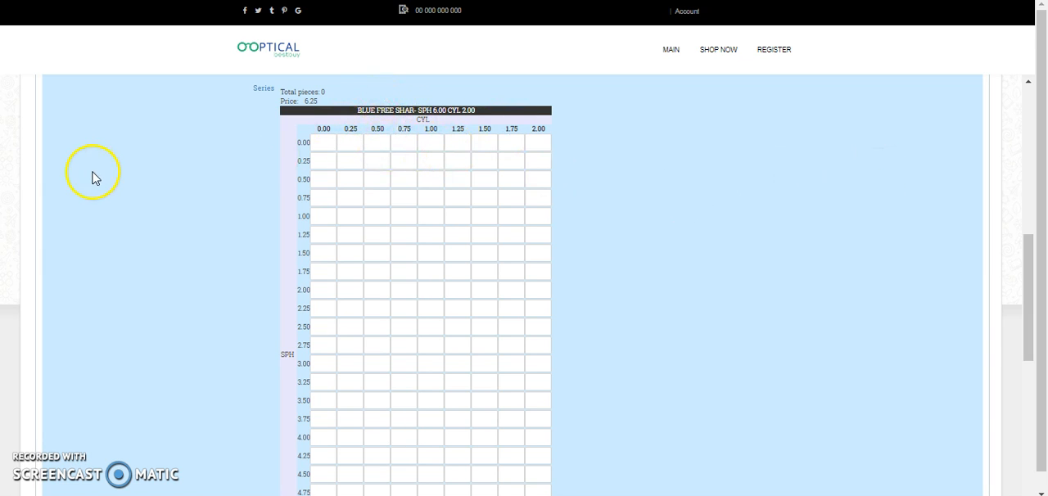
pyautogui.click(1029, 263)
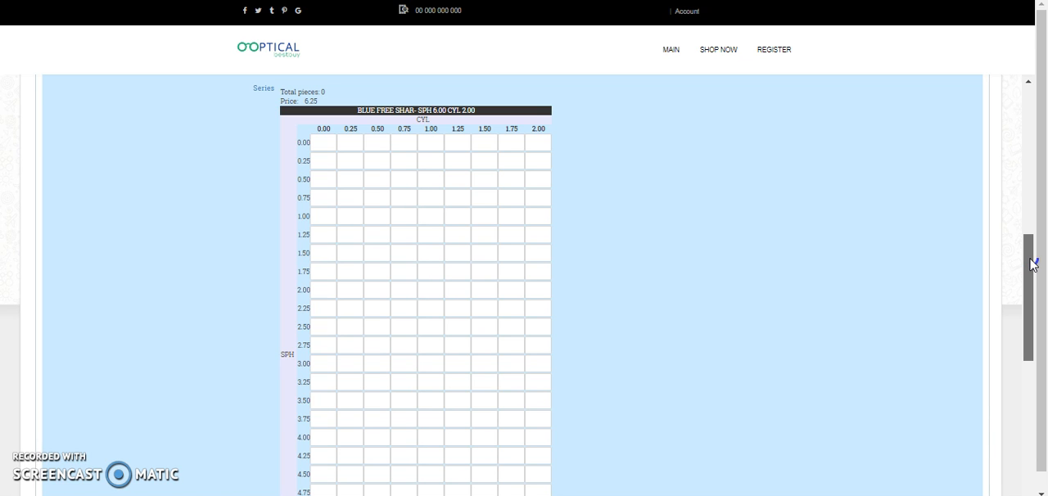
pyautogui.click(1031, 263)
pyautogui.moveTo(1031, 260); pyautogui.dragTo(1043, 246)
pyautogui.click(325, 174)
pyautogui.click(440, 137)
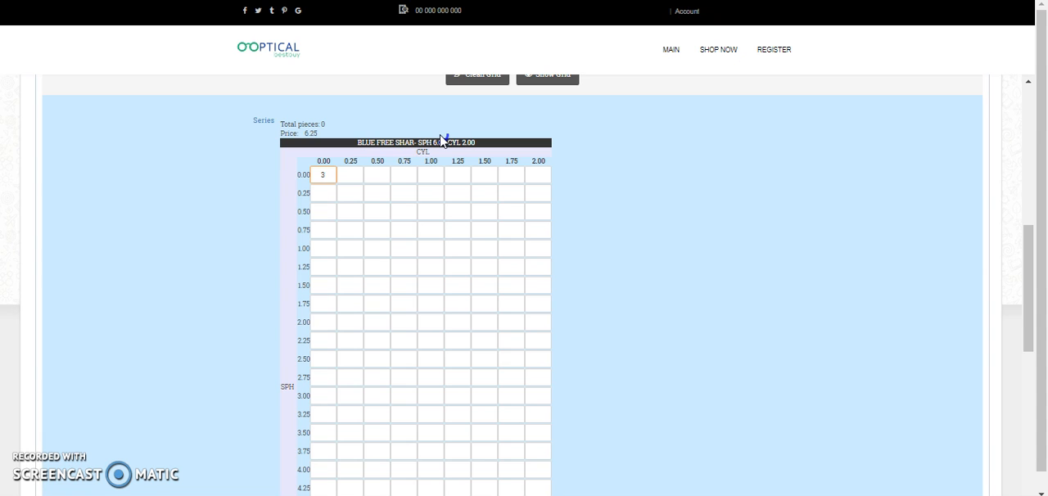
pyautogui.write('3')
pyautogui.press('Tab')
pyautogui.write('5')
pyautogui.press('Tab')
pyautogui.press('Tab')
pyautogui.press('Tab')
pyautogui.write('8')
pyautogui.press('Tab')
pyautogui.write('8')
pyautogui.press('Tab')
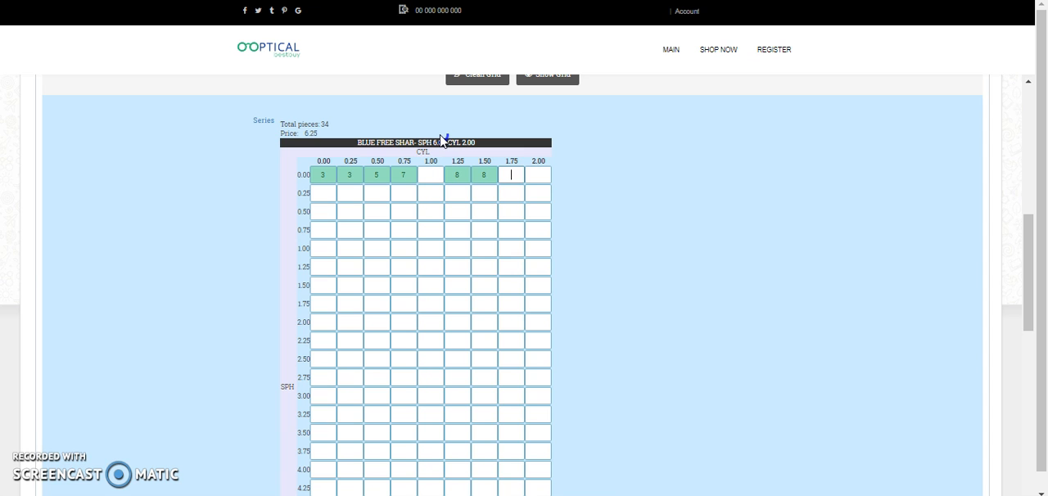
# Try a quantity of 9000 at SPH 0.00, CYL 1.75, dismiss the error message, and set that quantity to 1 instead
pyautogui.write('9000')
pyautogui.press('Tab')
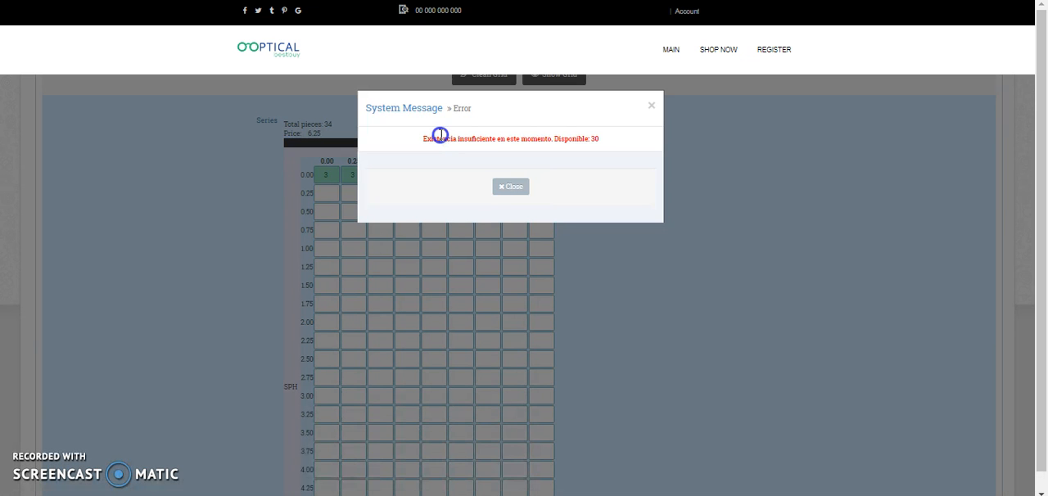
pyautogui.click(651, 108)
pyautogui.click(509, 182)
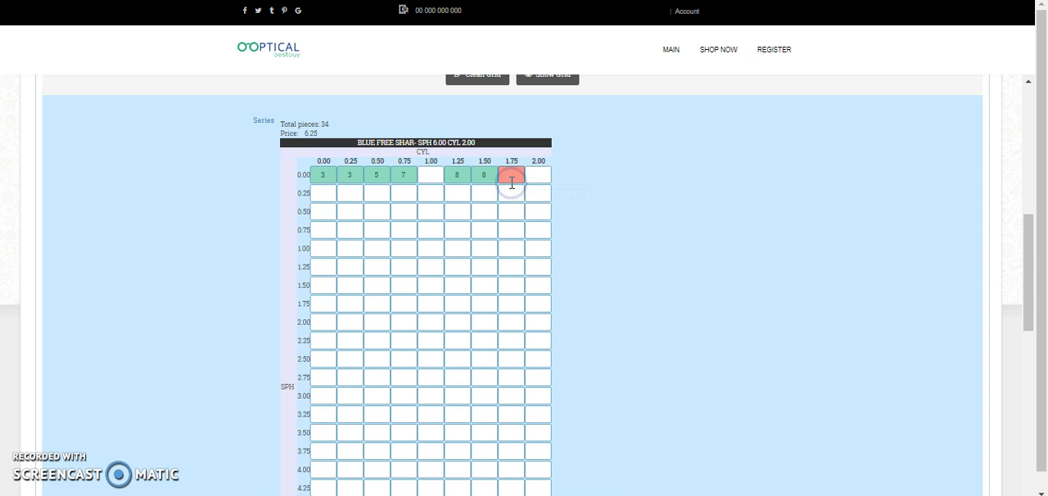
pyautogui.click(513, 211)
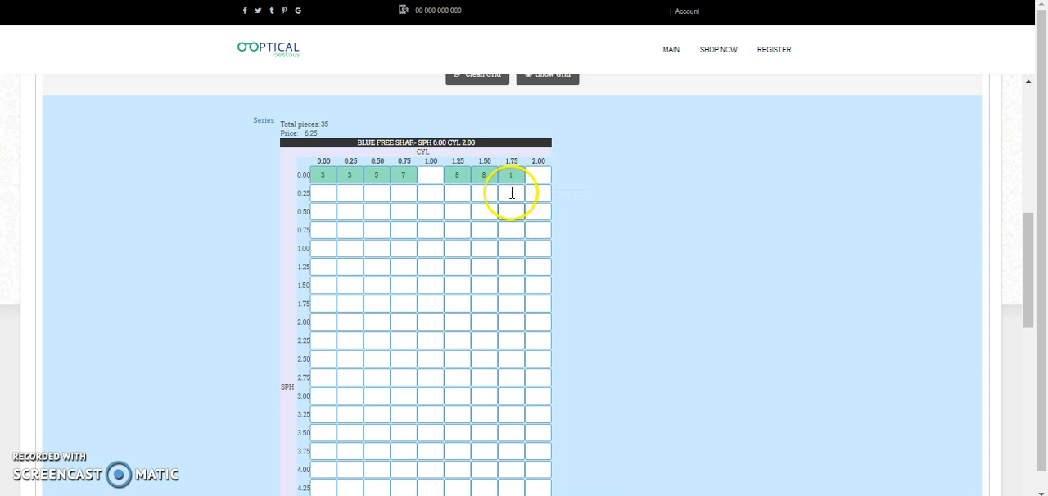
# Compare the rows of the Lens Order table with the quantities entered in the grid
pyautogui.moveTo(1030, 245); pyautogui.dragTo(939, 410)
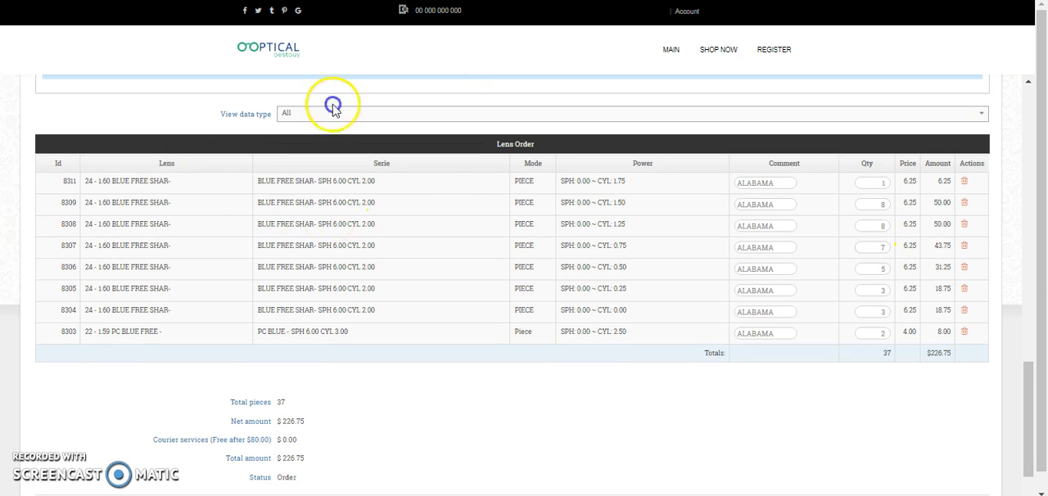
pyautogui.moveTo(1031, 396)
pyautogui.mouseDown()
pyautogui.moveTo(1043, 242)
pyautogui.moveTo(1032, 384)
pyautogui.mouseUp()
pyautogui.click(871, 272)
pyautogui.click(824, 272)
pyautogui.moveTo(1029, 410); pyautogui.dragTo(804, 214)
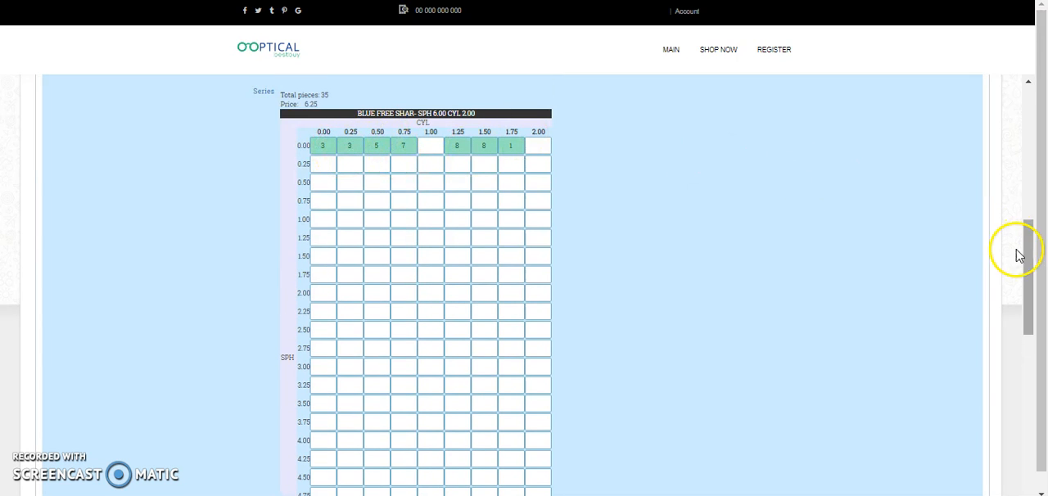
pyautogui.moveTo(1024, 253); pyautogui.dragTo(1023, 398)
pyautogui.moveTo(1025, 354); pyautogui.dragTo(1042, 320)
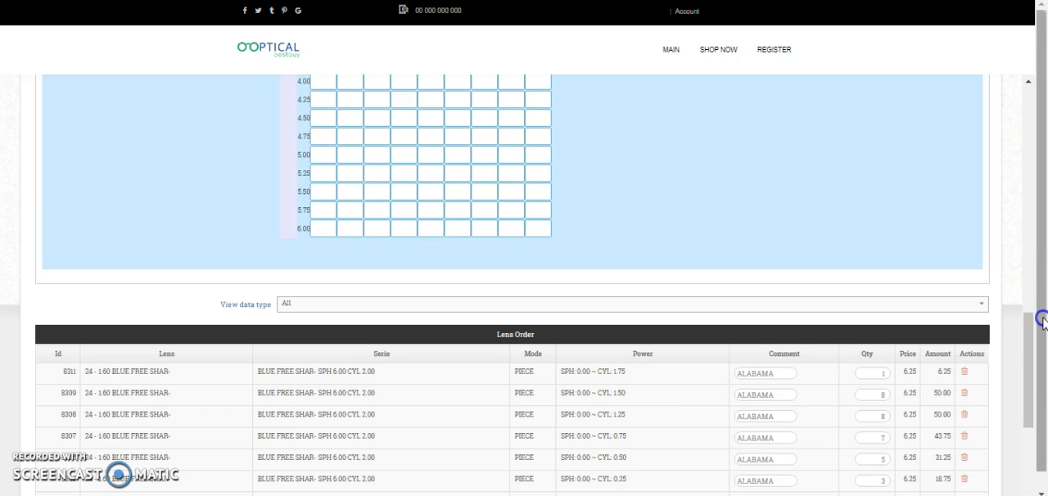
pyautogui.moveTo(1031, 355); pyautogui.dragTo(1023, 372)
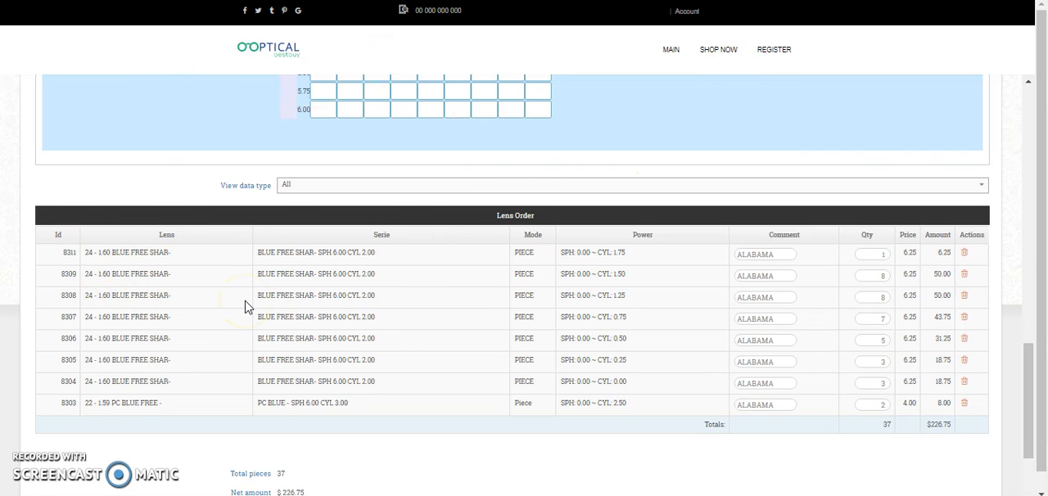
# Filter the Lens Order table by Patient Order and by Grid Order, and set it back to All
pyautogui.click(306, 187)
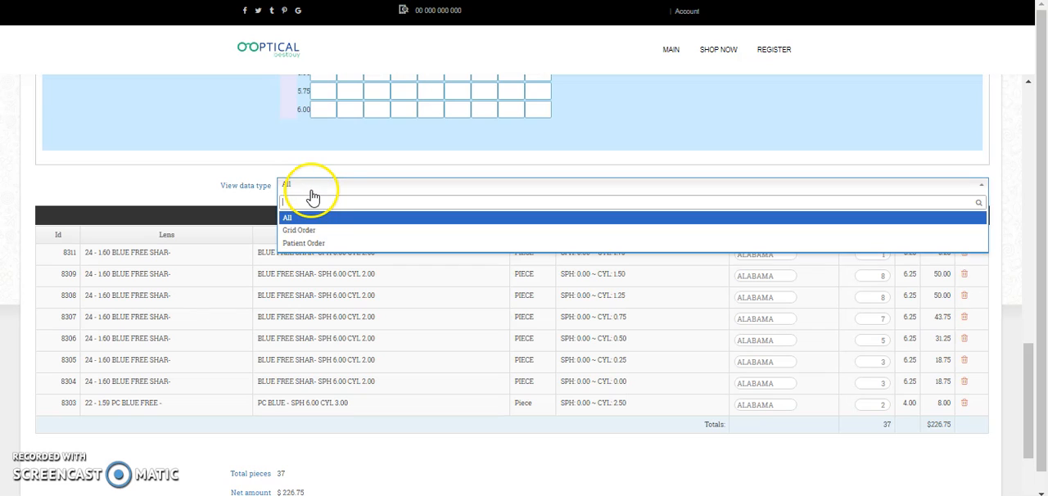
pyautogui.click(333, 243)
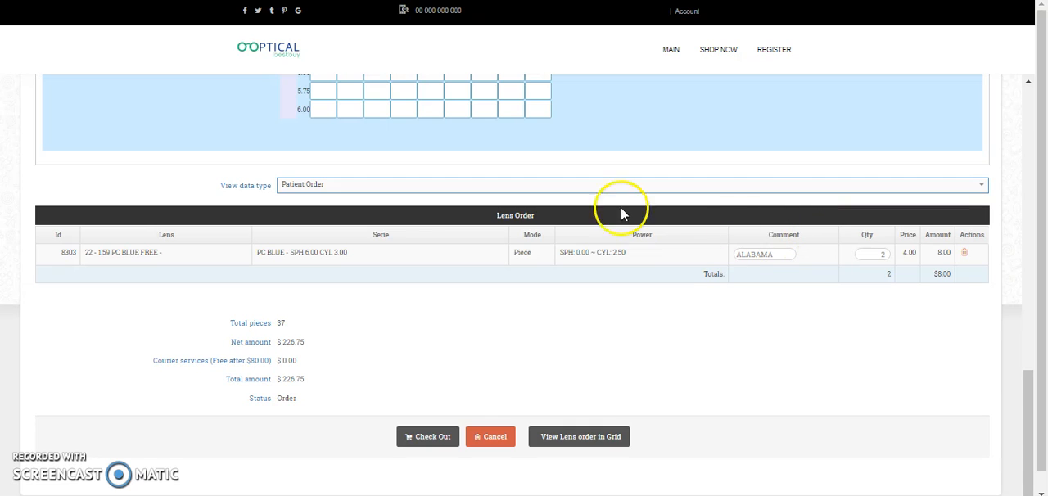
pyautogui.click(310, 185)
pyautogui.click(305, 235)
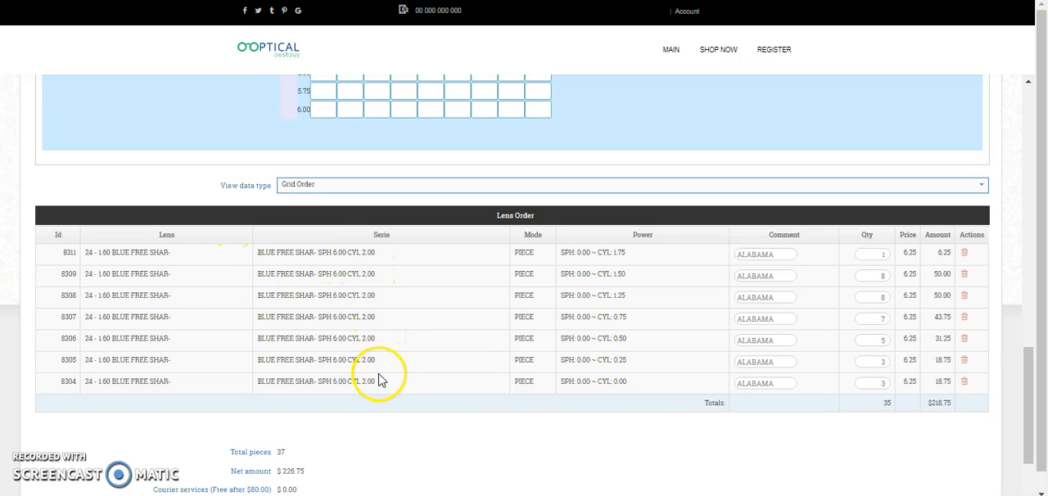
pyautogui.click(316, 190)
pyautogui.click(293, 219)
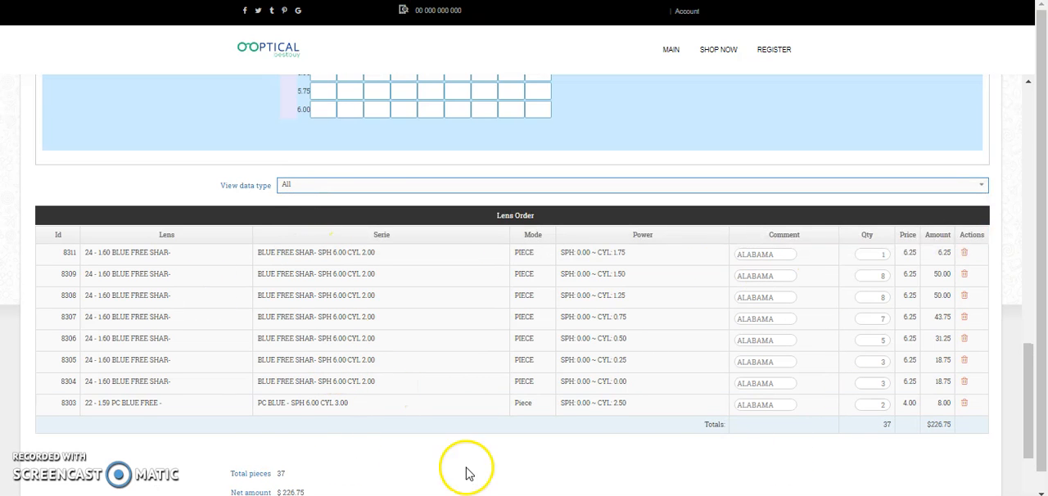
# Check out the lens order and look over the customer invoice
pyautogui.moveTo(1032, 363); pyautogui.dragTo(1024, 414)
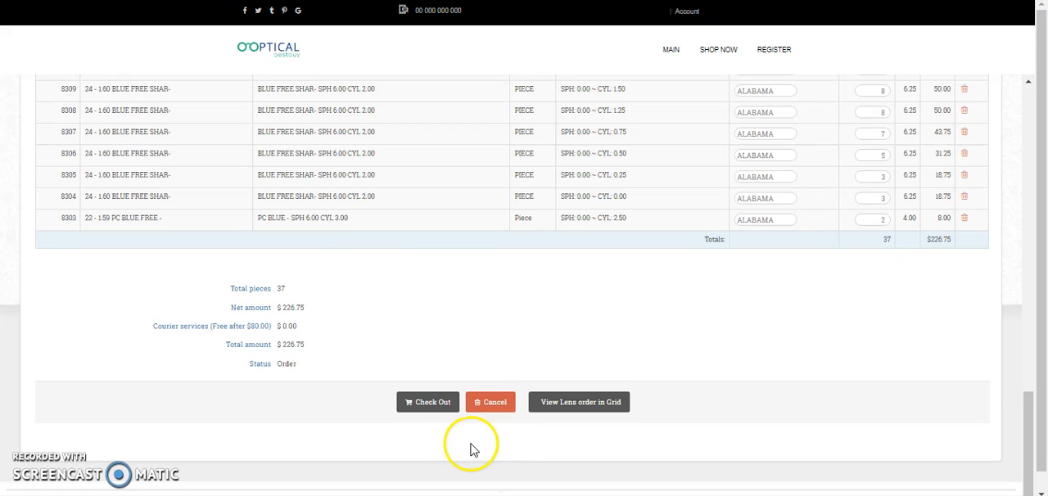
pyautogui.click(435, 409)
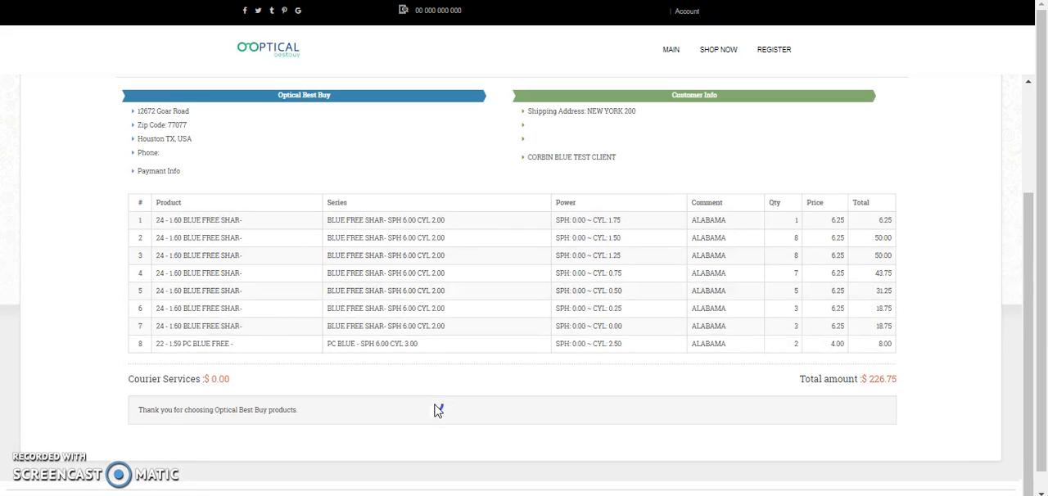
pyautogui.moveTo(1028, 319); pyautogui.dragTo(1038, 264)
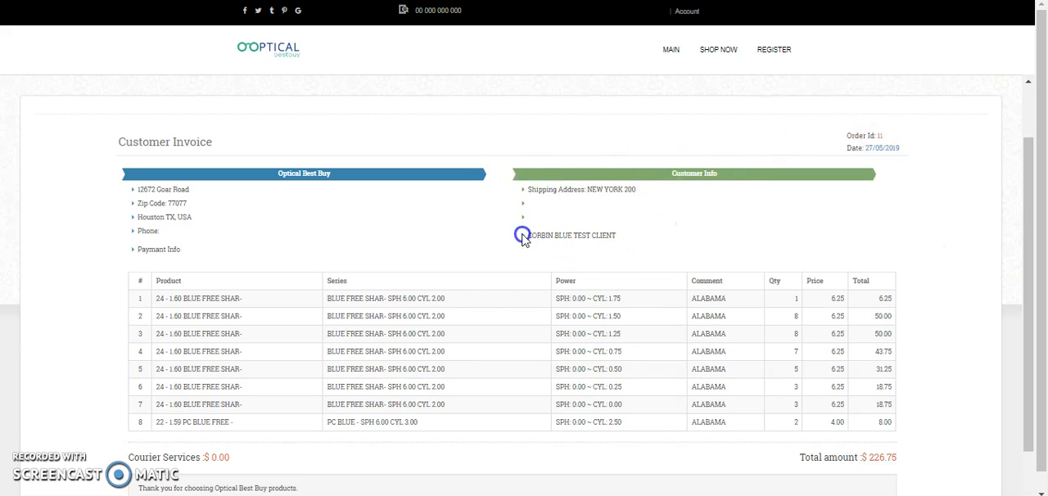
pyautogui.moveTo(1033, 211); pyautogui.dragTo(1028, 299)
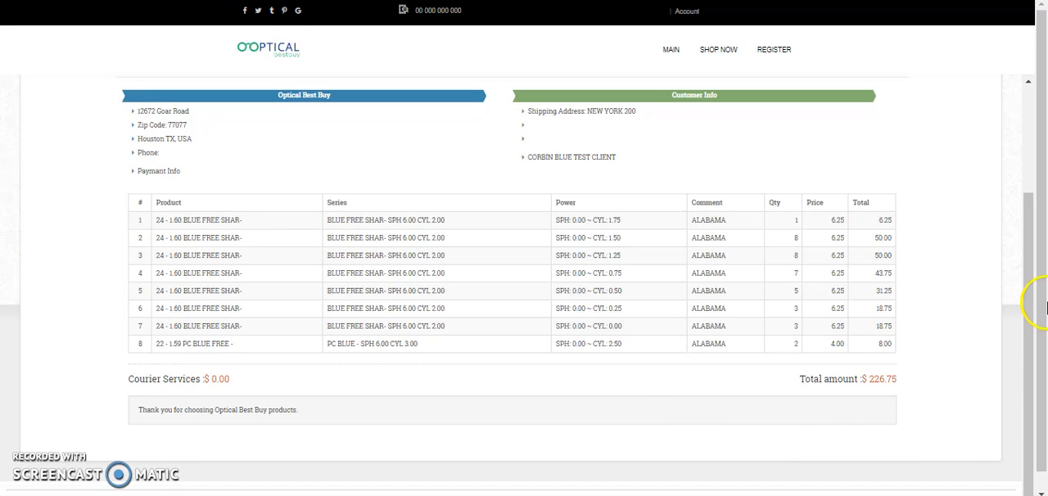
pyautogui.moveTo(1029, 346); pyautogui.dragTo(1045, 155)
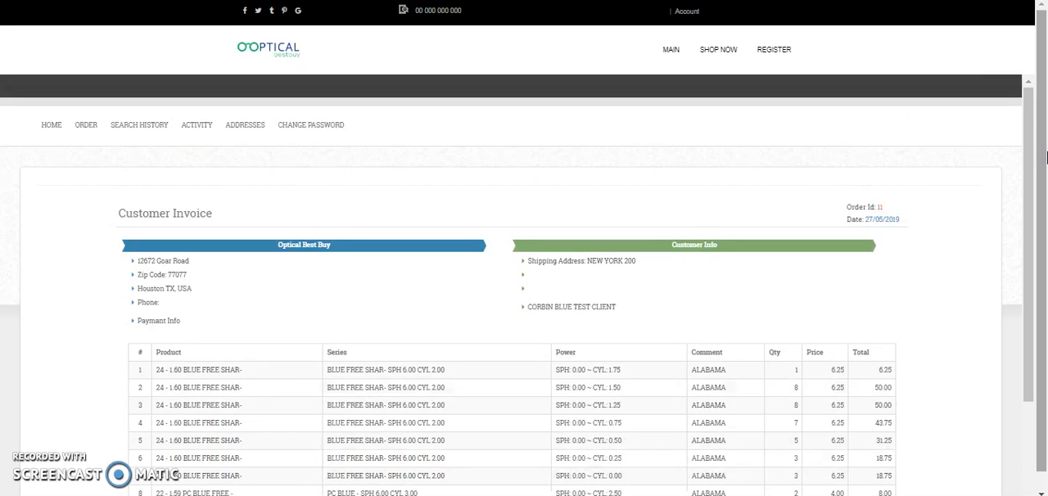